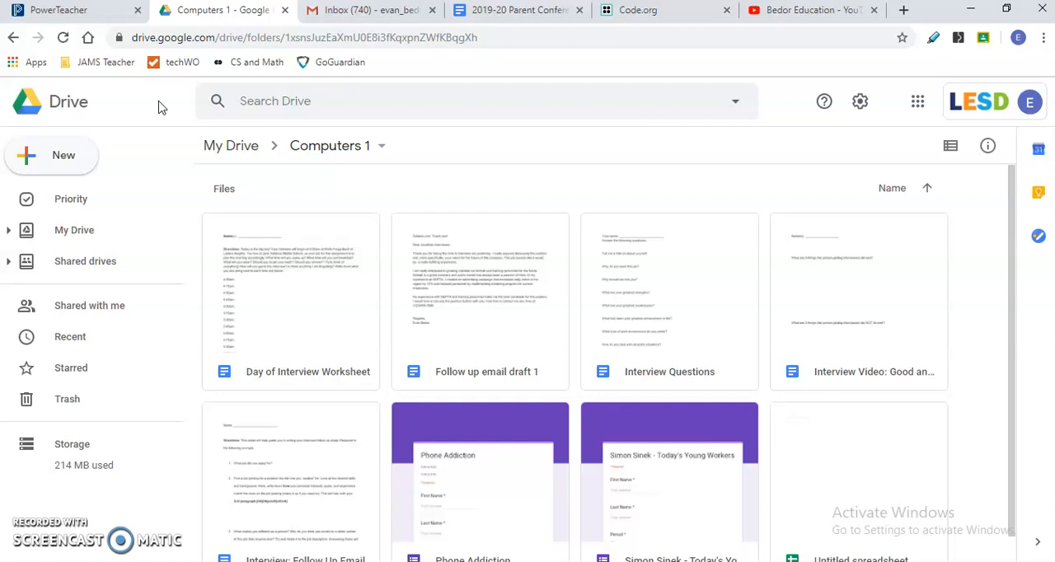
- Create a new Google Sheets spreadsheet in the Computers 1 folder and name it "Intro to sheets"
left_click(33, 153)
left_click(83, 288)
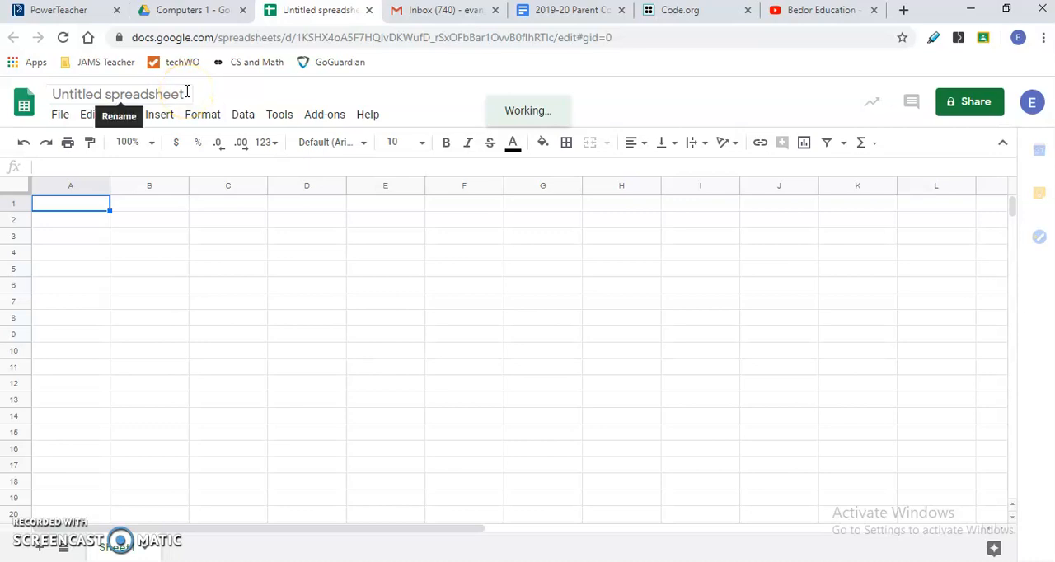
left_click(187, 92)
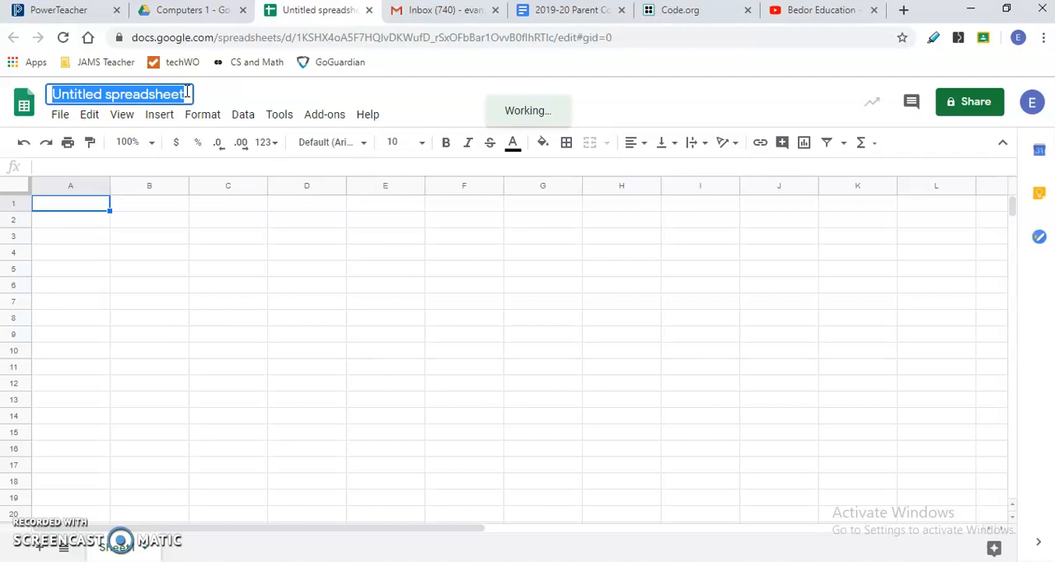
type("Intro to")
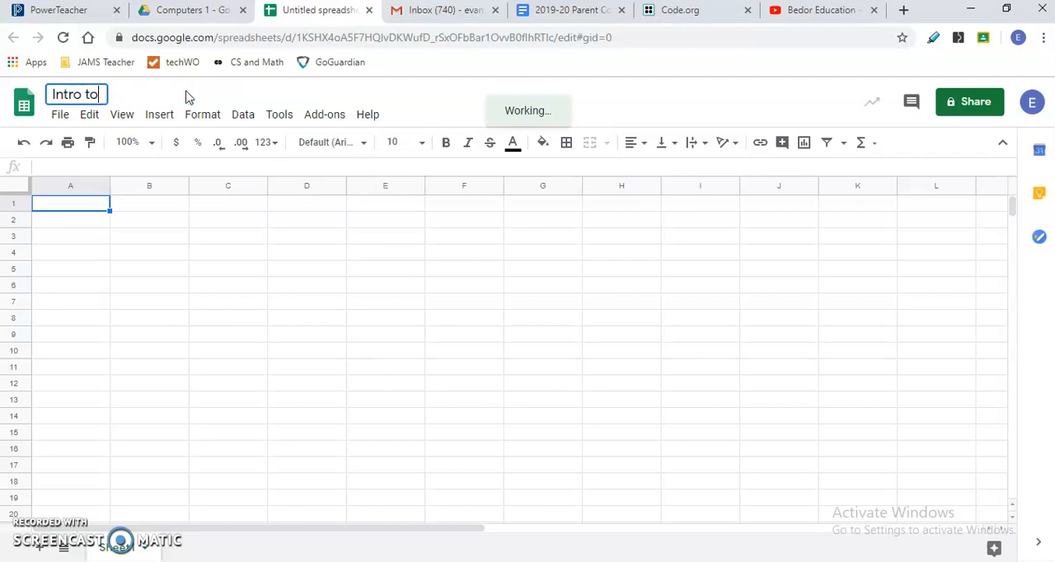
type(" sheets")
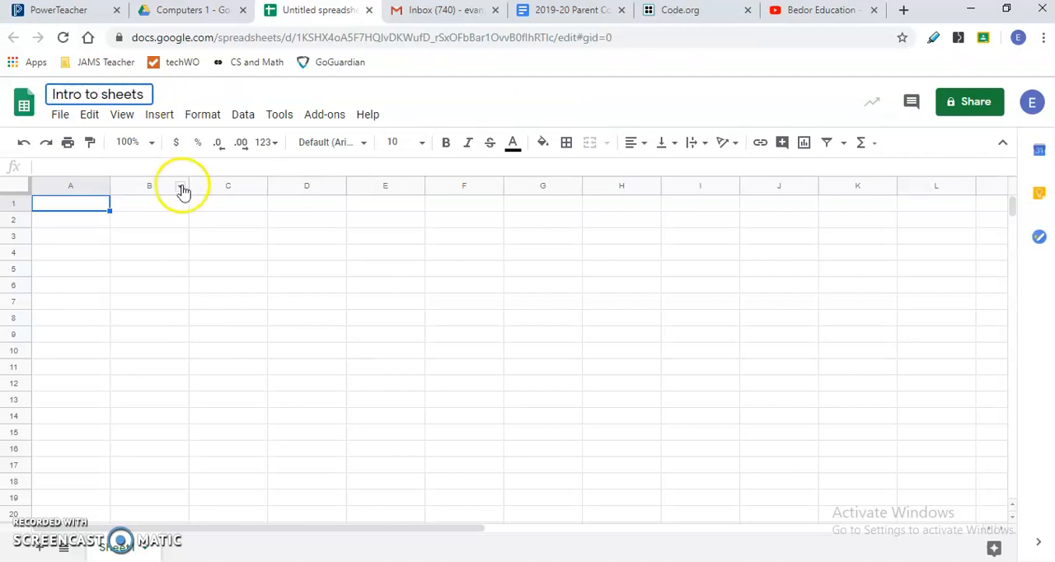
left_click(140, 209)
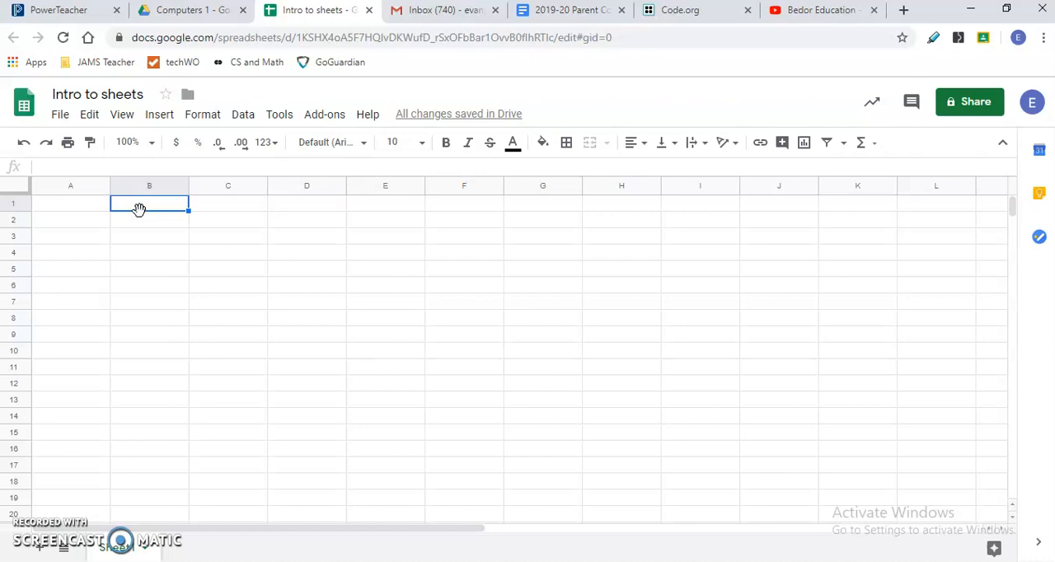
key("shift+Down")
key("shift+Down")
key("shift+Down")
key("shift+Down")
key("shift+Down")
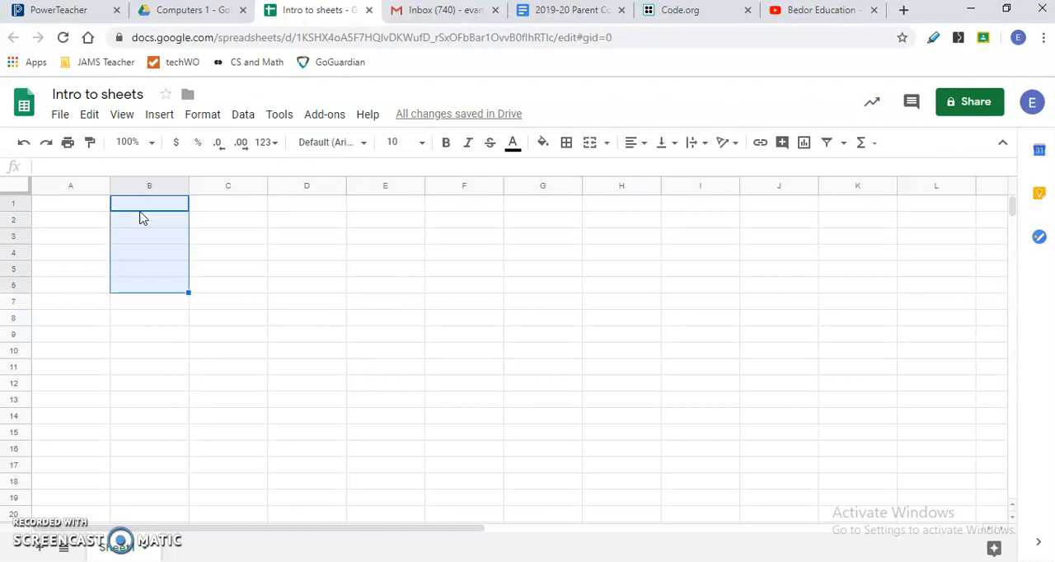
key("Left")
key("Down")
key("shift+Right")
key("shift+Right")
key("shift+Right")
key("shift+Right")
key("shift+Right")
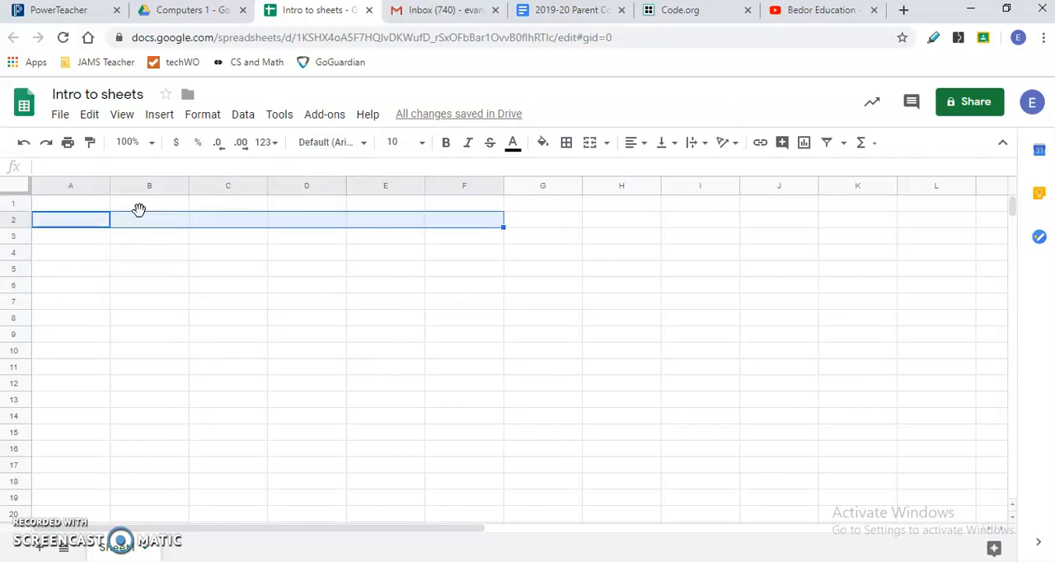
key("Left")
- Enter the column headers Monday, Tuesday and Wednesday in cells B1 to D1
left_click(139, 210)
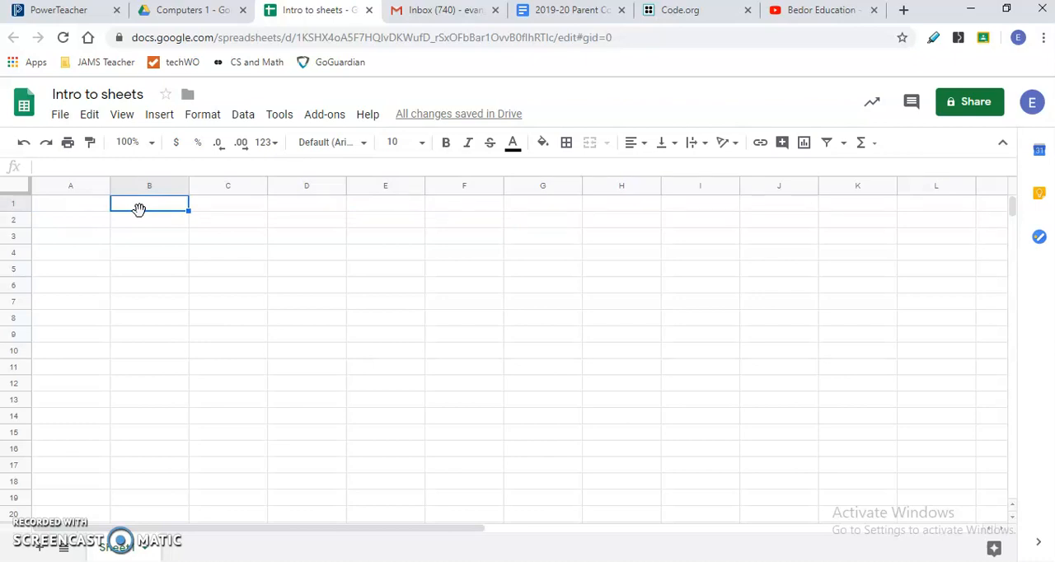
type("Monday")
key("Tab")
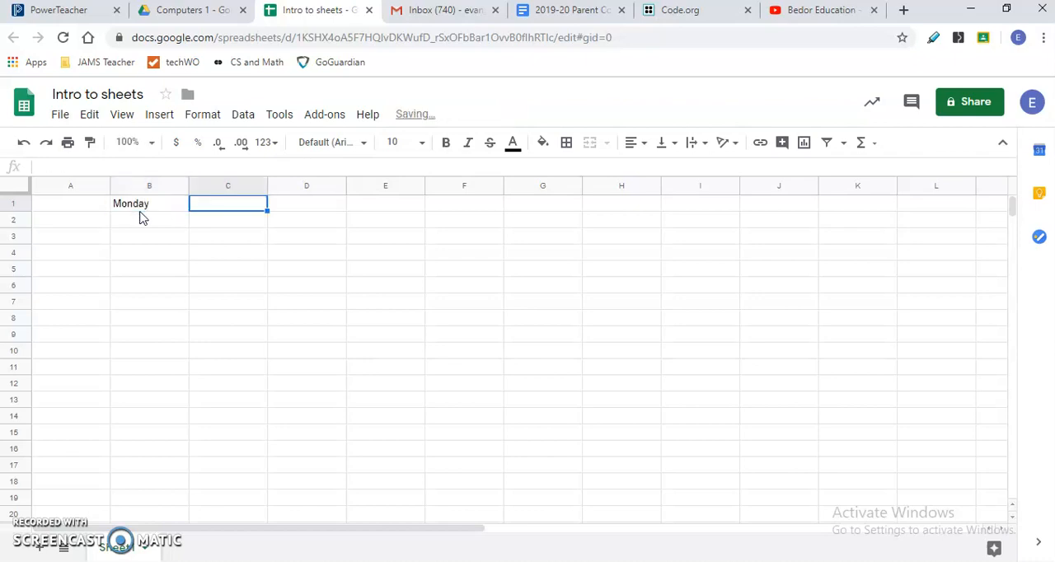
type("Tuez")
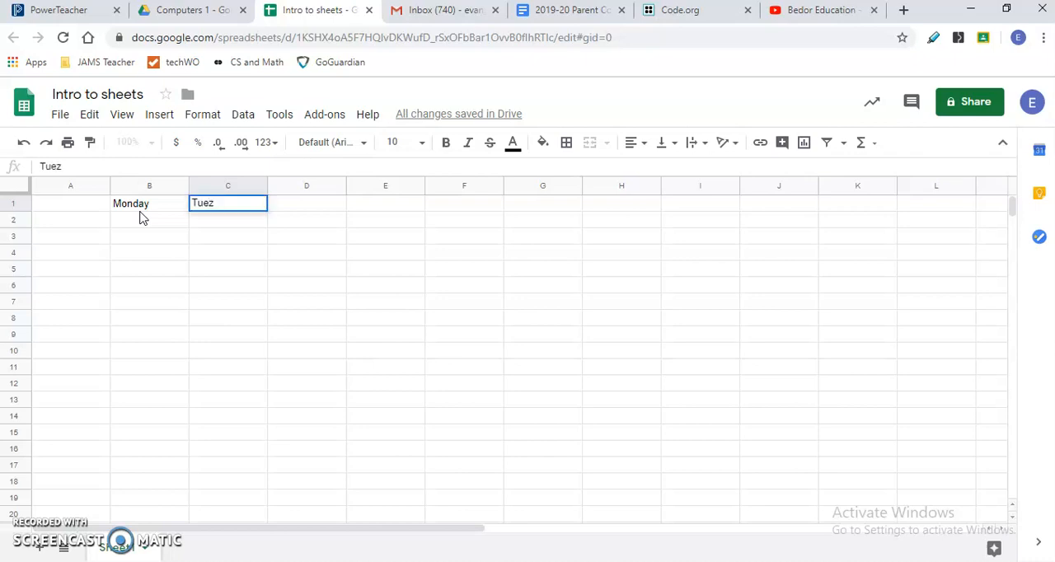
key("BackSpace")
type("sday")
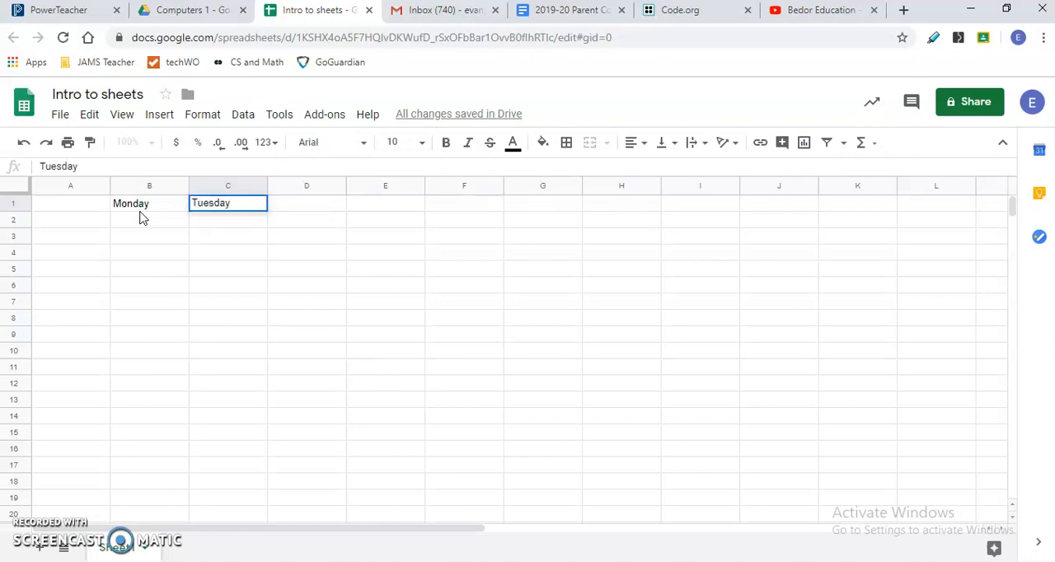
key("Tab")
type("Wednesday")
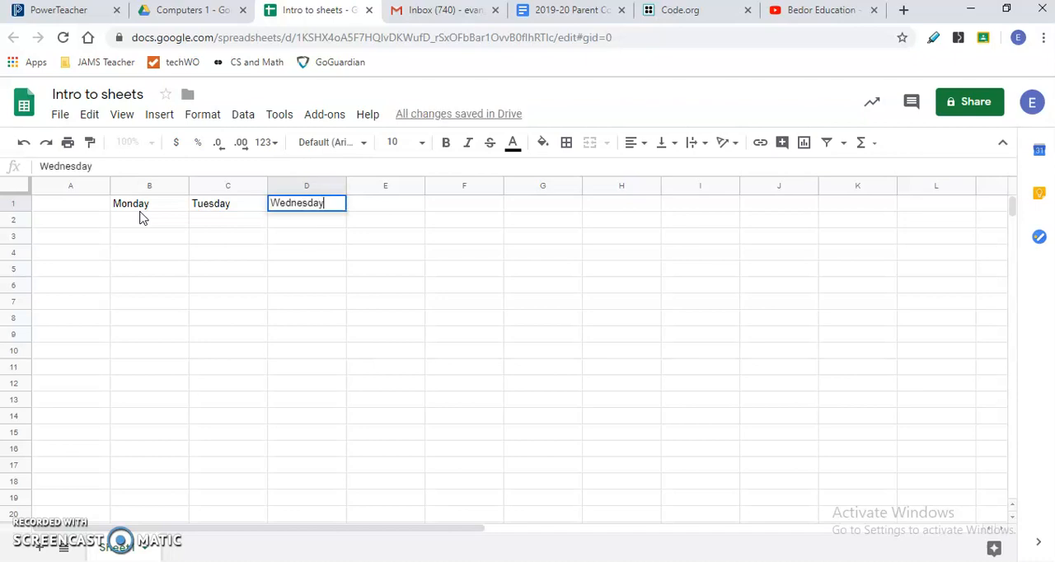
key("Tab")
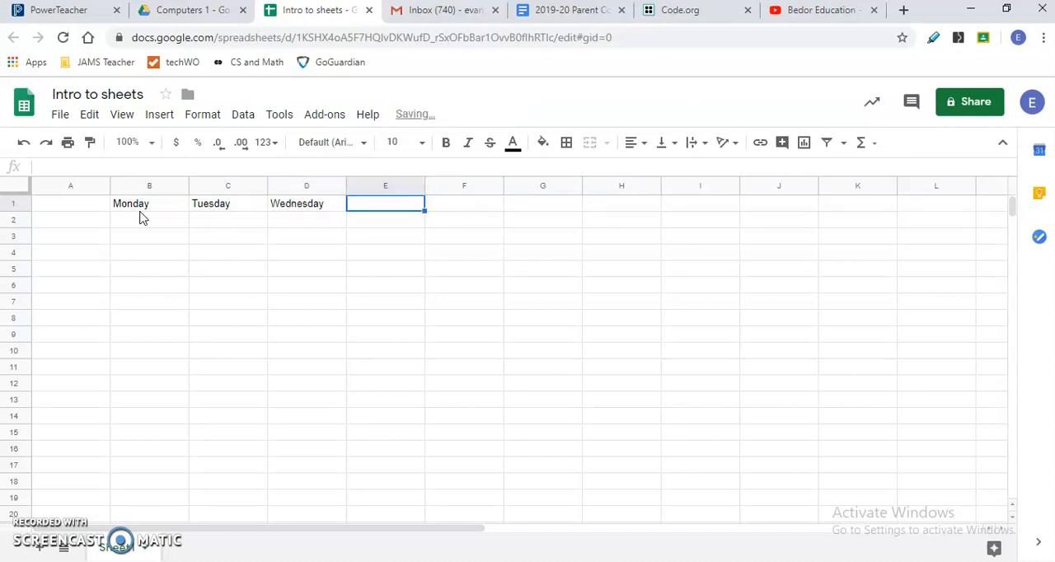
- Continue the header row with Friday, Saturday and Sunday in cells E1 to G1
type("Friday")
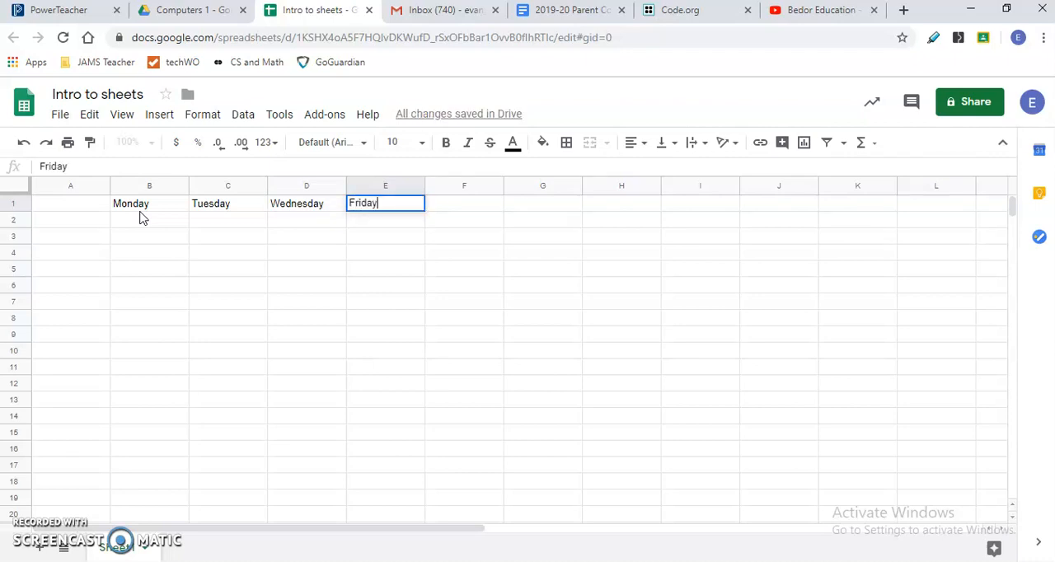
key("Tab")
type("Saturday")
key("Tab")
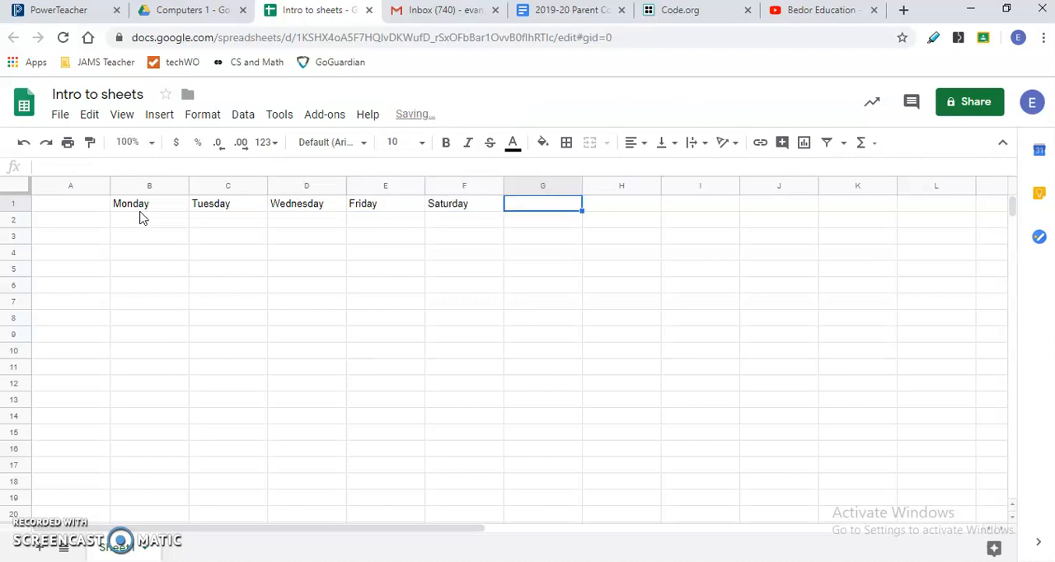
type("Sunday")
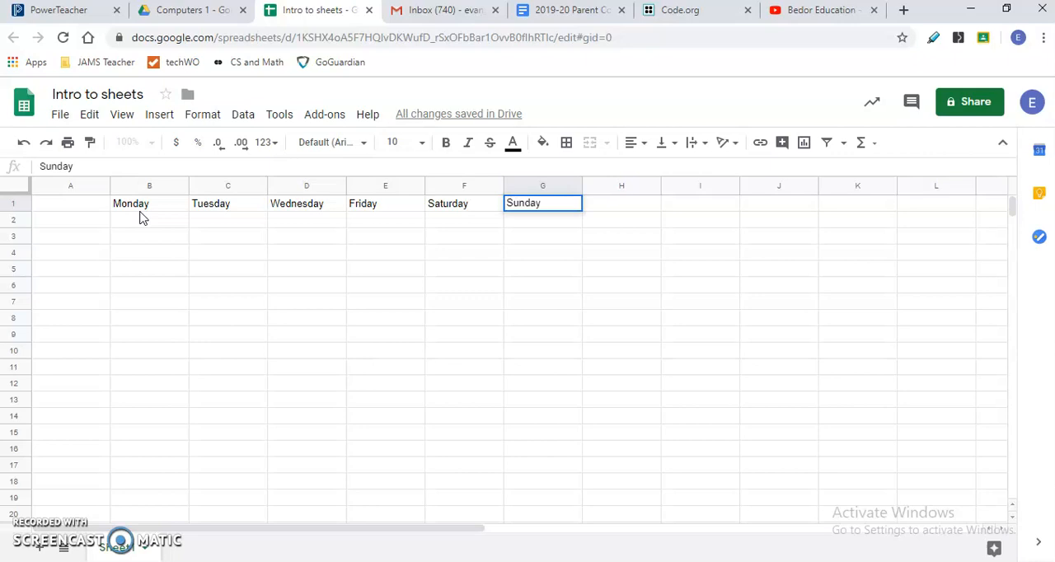
key("Tab")
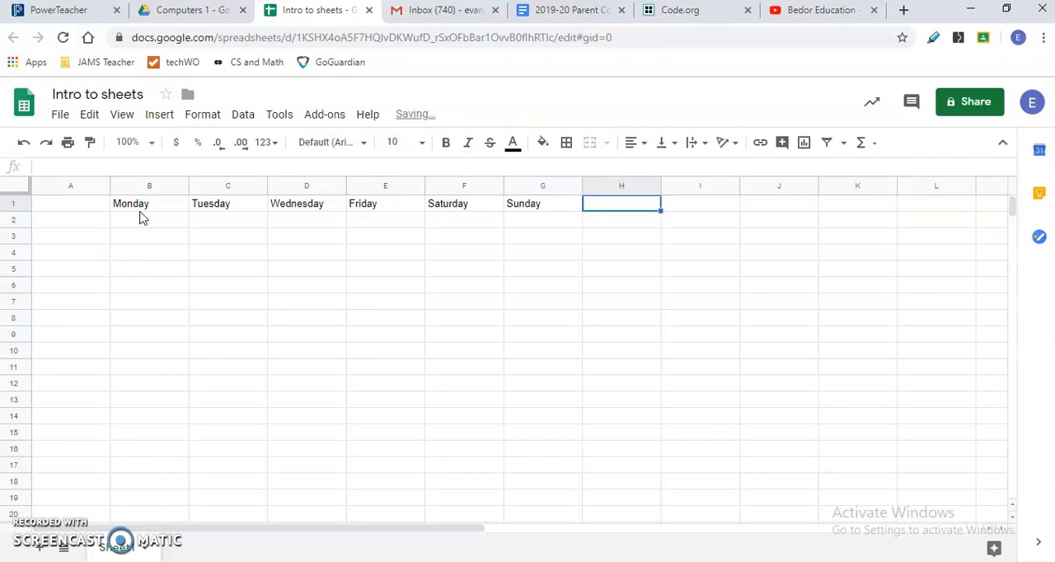
- Insert one column directly after the Wednesday column and give it the header Thursday in E1
key("Left")
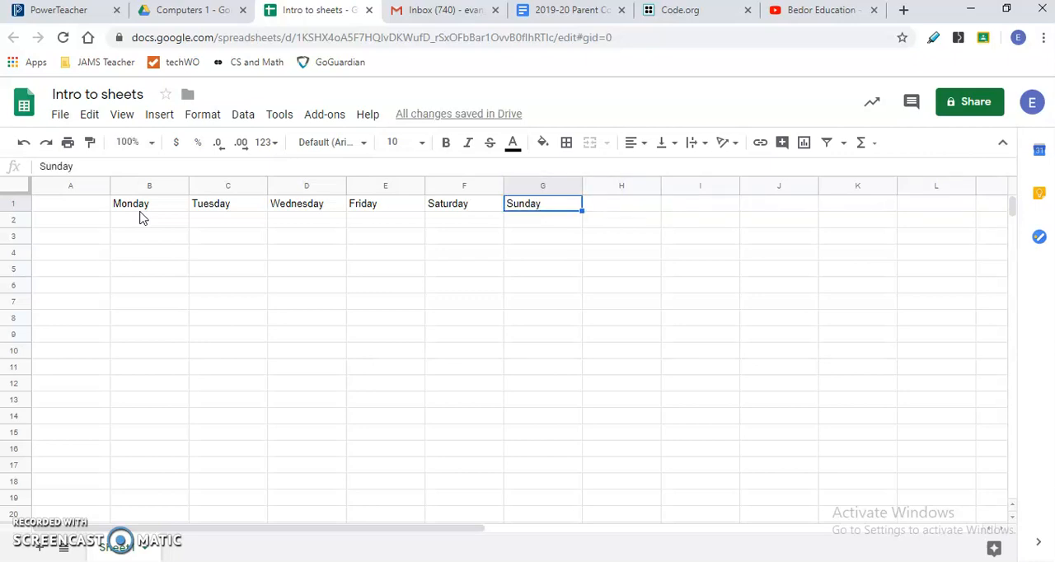
key("Left")
key("Left")
key("Left")
key("Right")
key("Left")
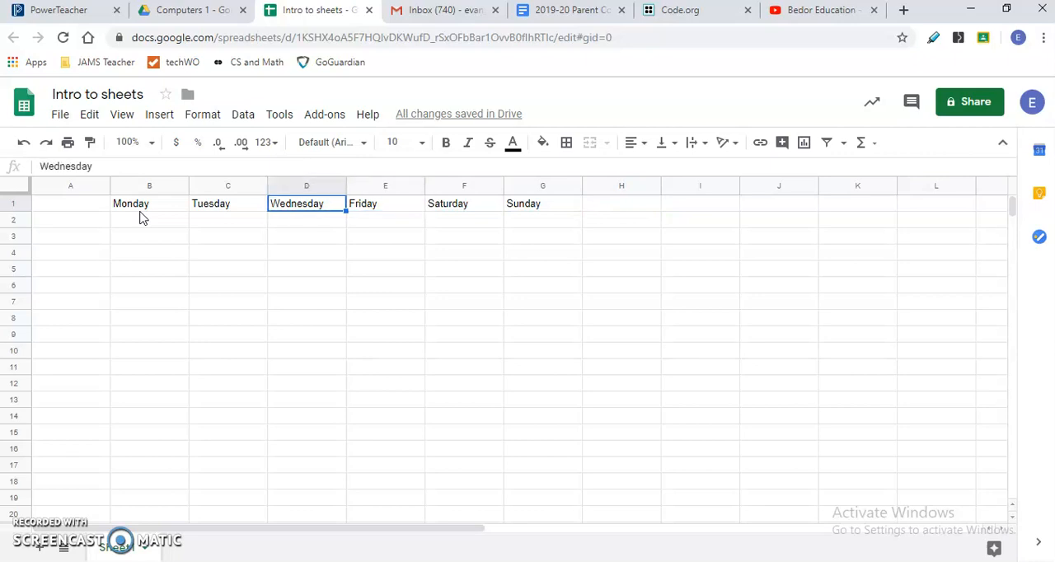
right_click(307, 185)
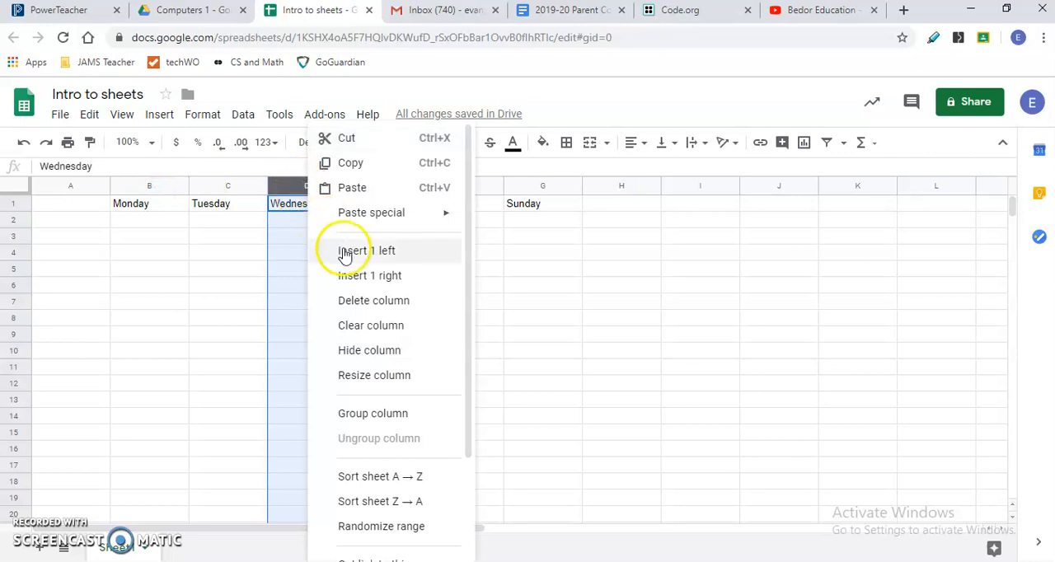
left_click(402, 280)
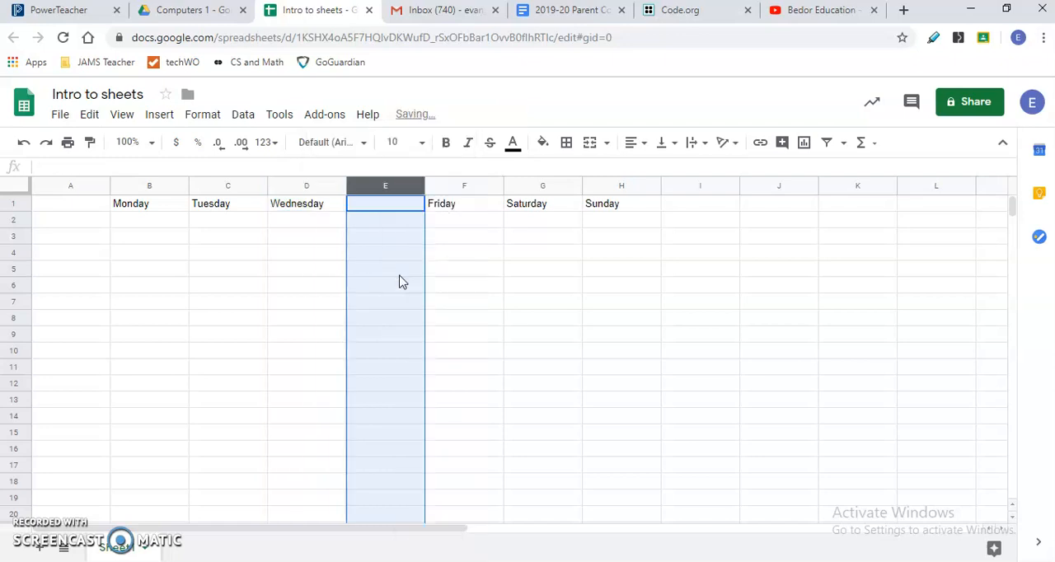
left_click(400, 208)
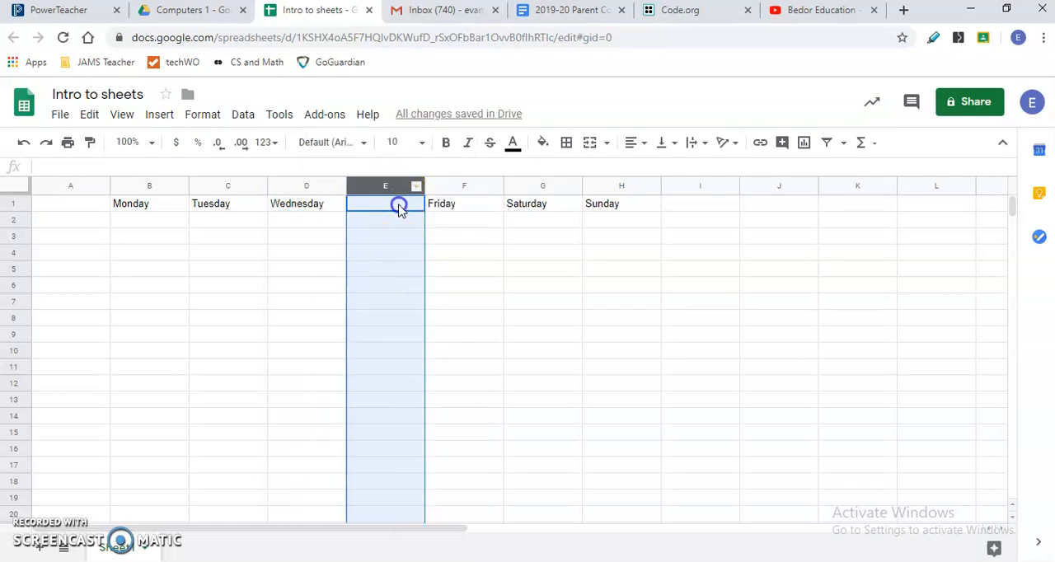
type("Thurs")
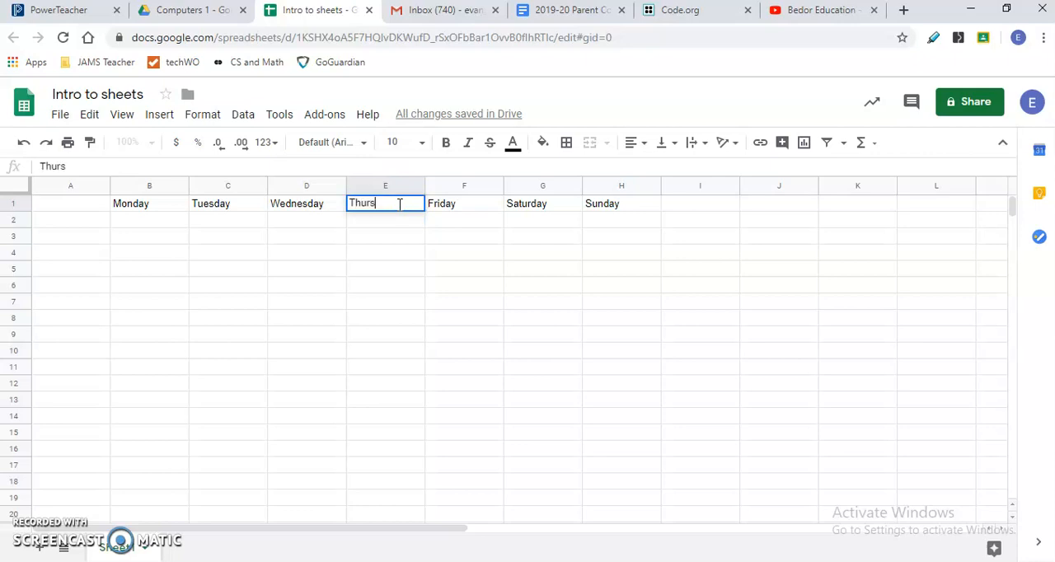
type("day")
- Enter the row label "Class 1" in cell A2
left_click(87, 229)
left_click(89, 224)
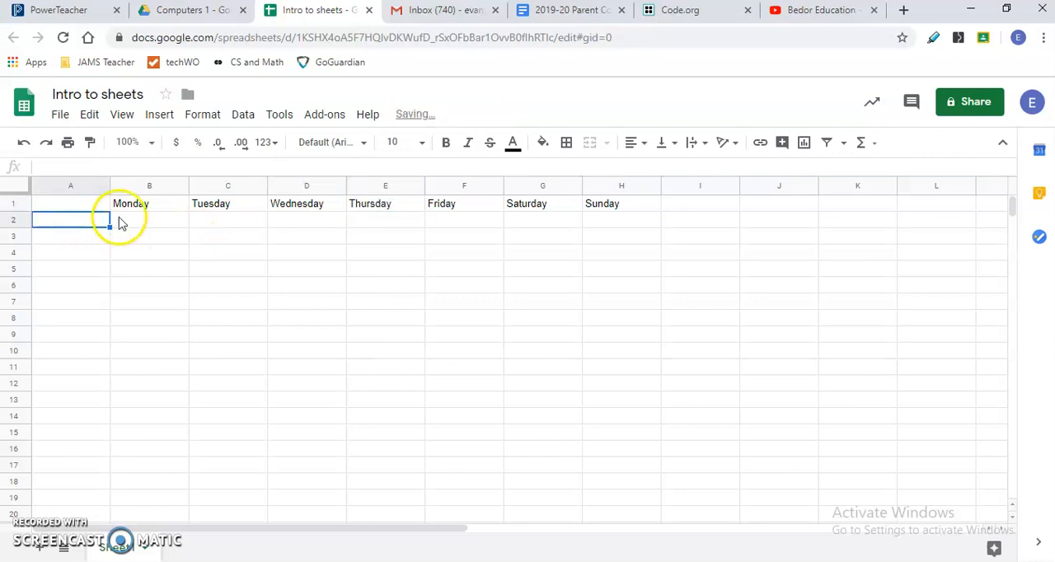
type("Class 1")
key("BackSpace")
type("1")
key("Return")
type("Class")
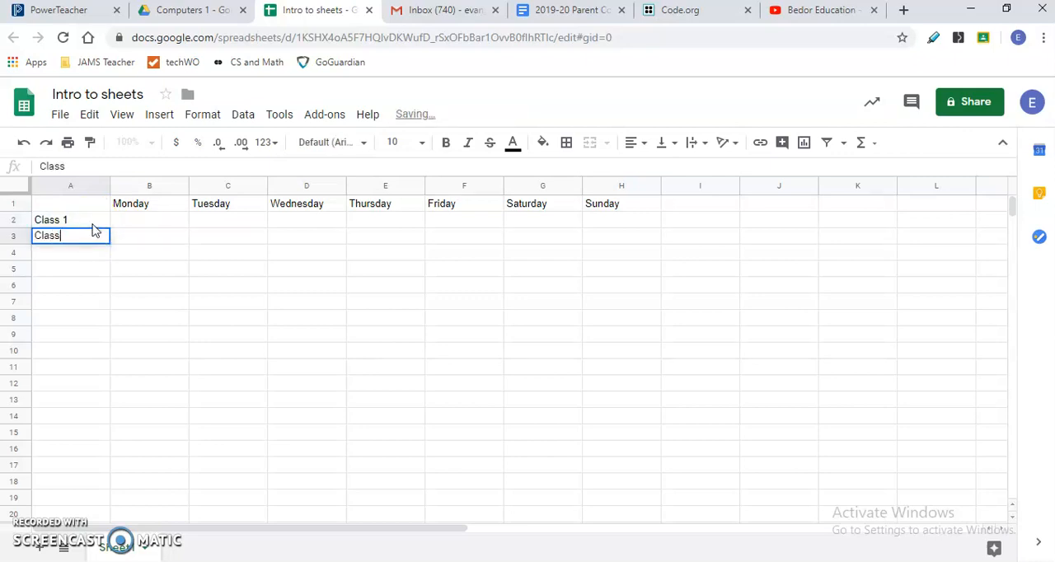
- Add the row labels "Class 2" in cell A3 and "Class 3" in cell A4
key("Tab")
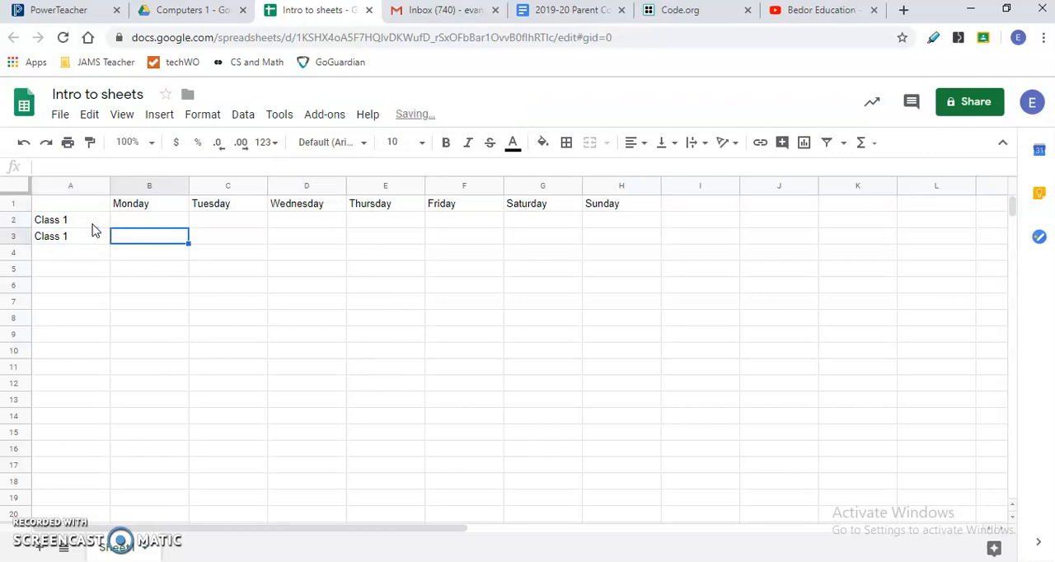
double_click(78, 237)
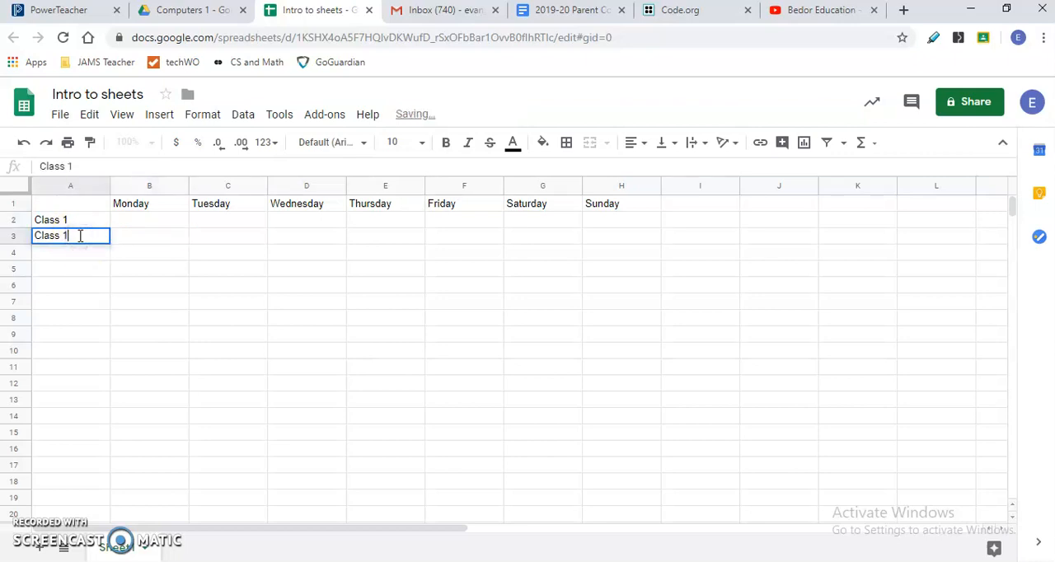
key("BackSpace")
key("BackSpace")
type("2")
left_click(73, 256)
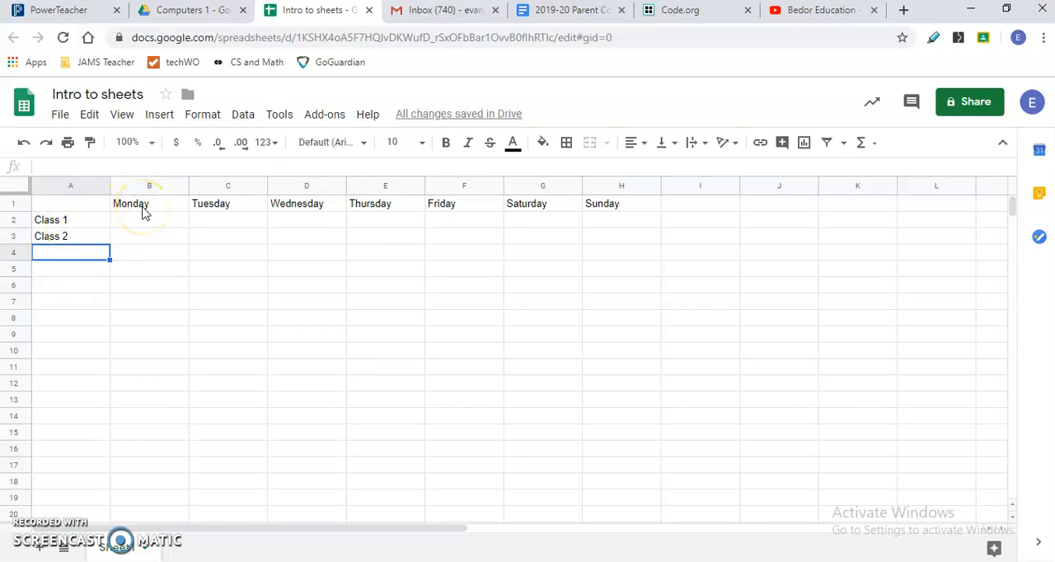
type("Class 3")
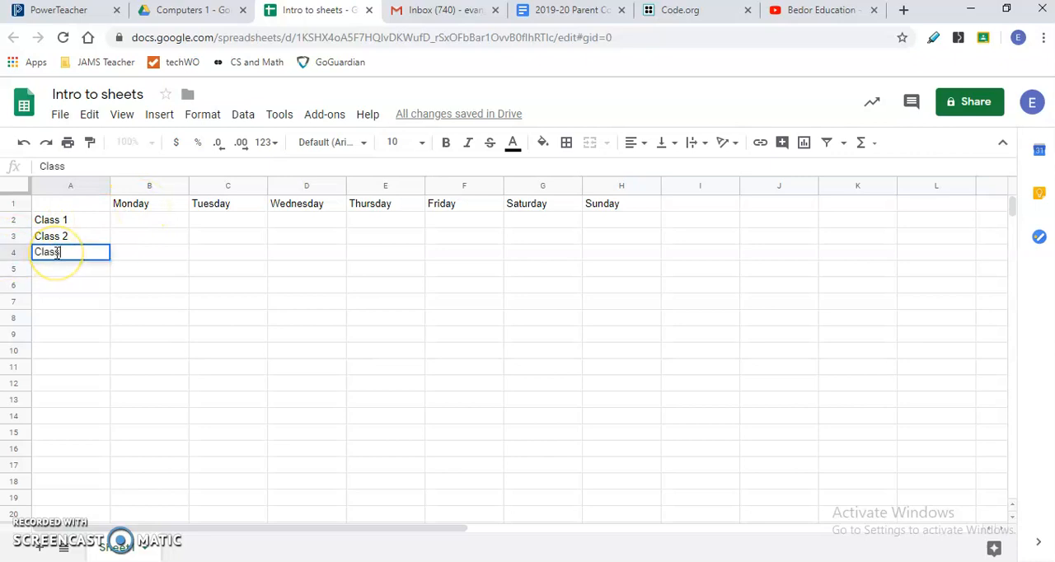
- Enter 0 for Class 1, Class 2 and Class 3 in the Monday column, cells B2 to B4
left_click(182, 219)
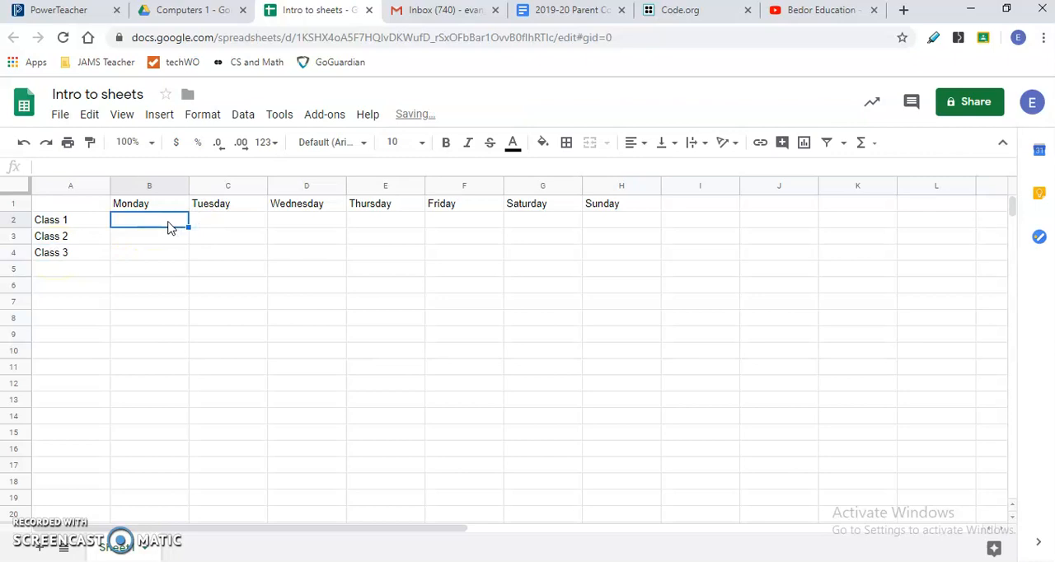
type("0")
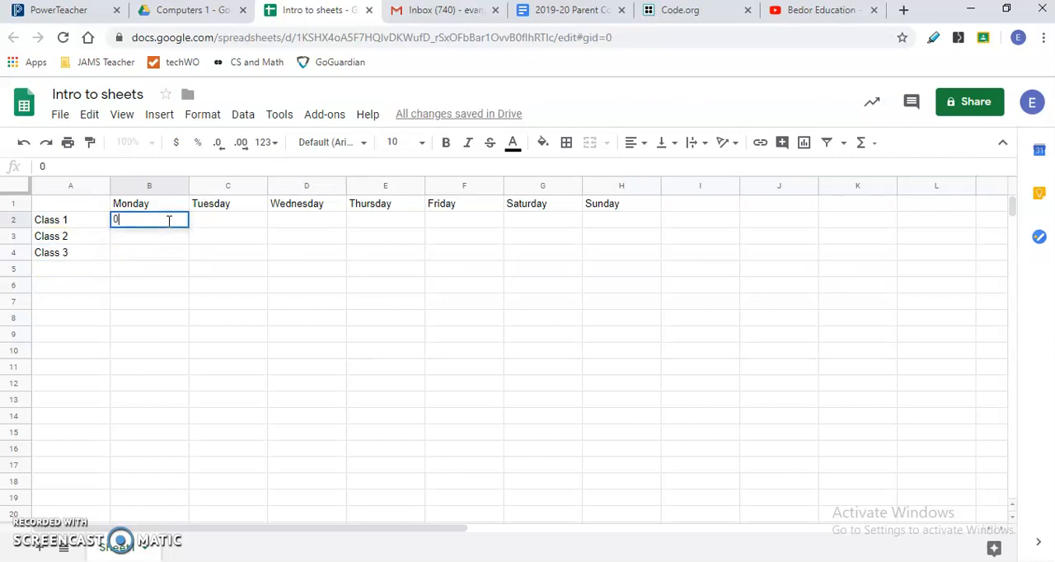
key("Return")
type("0")
key("Return")
type("0")
key("Tab")
- Fill the Tuesday column with 0 for Class 1, 0 for Class 2 and 1 for Class 3
key("Up")
key("Up")
type("0")
key("Return")
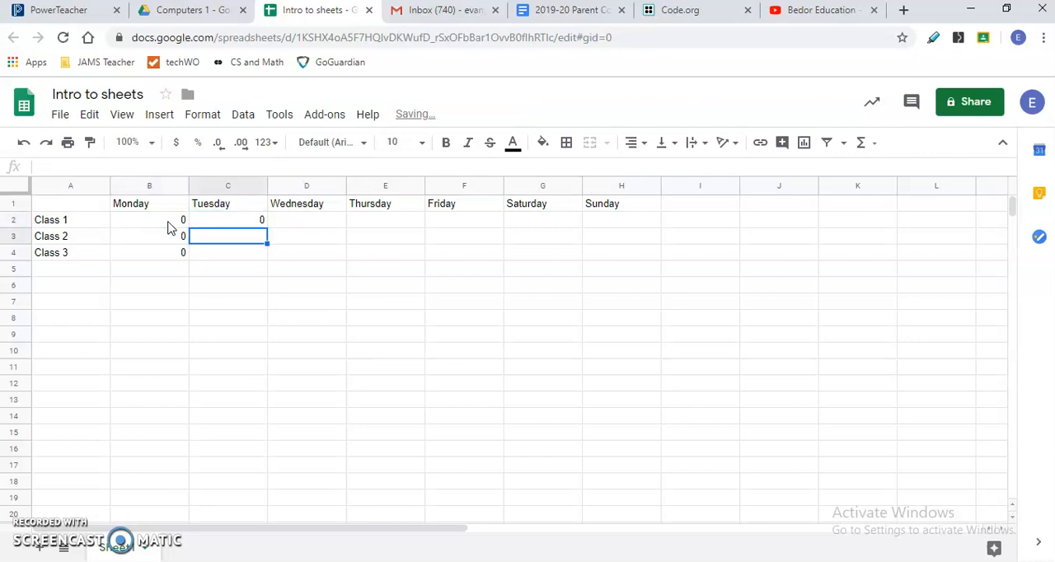
type("0")
key("Return")
type("1")
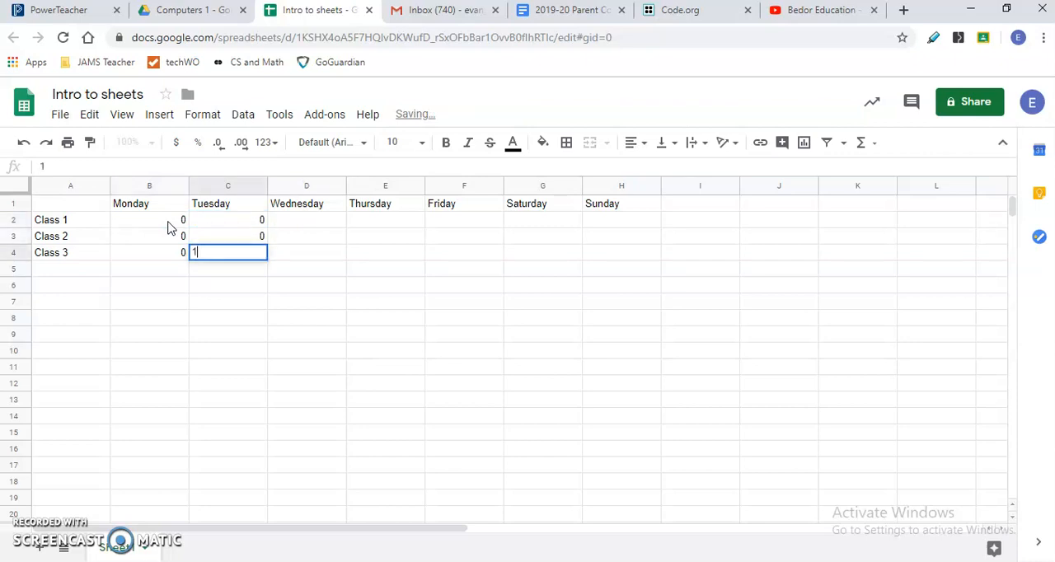
key("Tab")
- Fill the Wednesday column with 2 for each of Class 1, Class 2 and Class 3
key("Up")
key("Up")
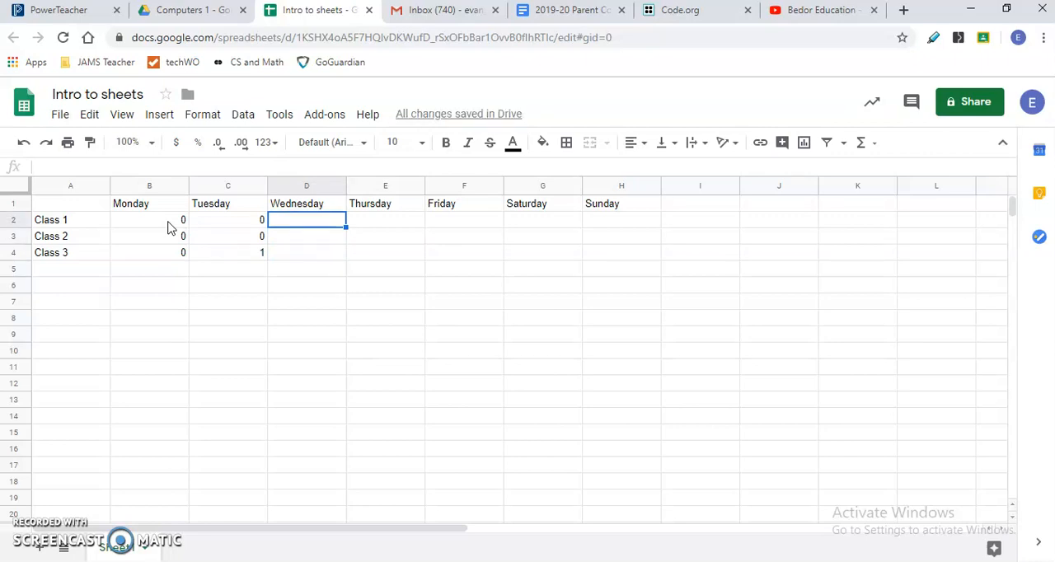
type("2")
key("Return")
type("2")
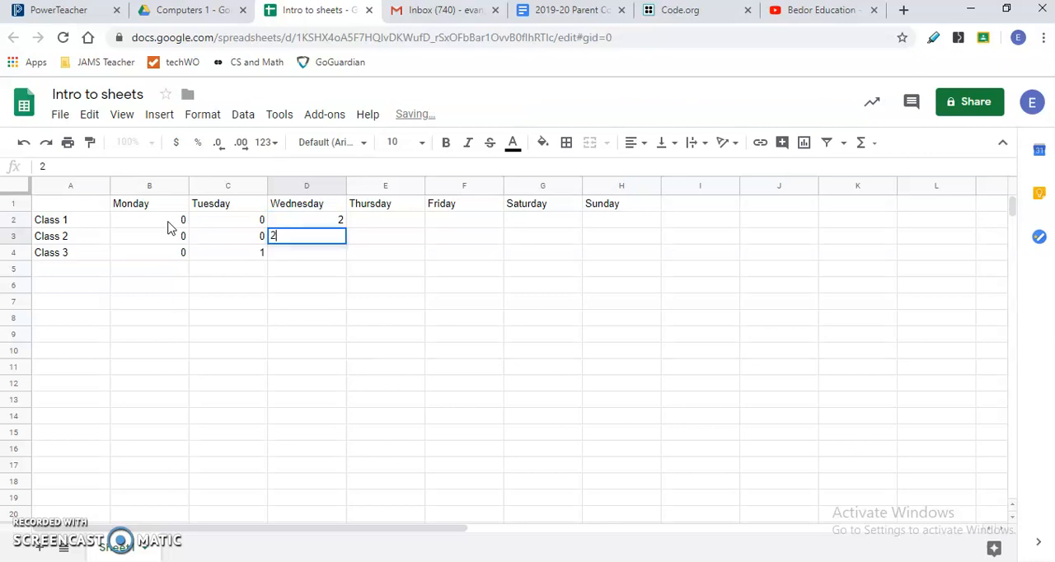
key("Return")
type("2")
key("Tab")
- Fill the Thursday column with 5 for Class 1, 5 for Class 2 and 4 for Class 3
key("Up")
key("Up")
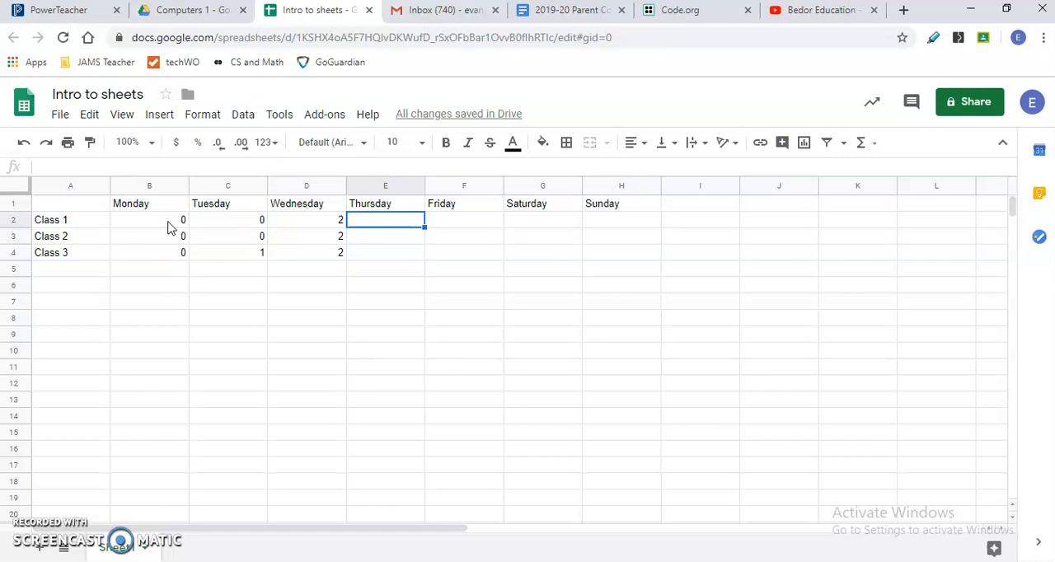
type("5")
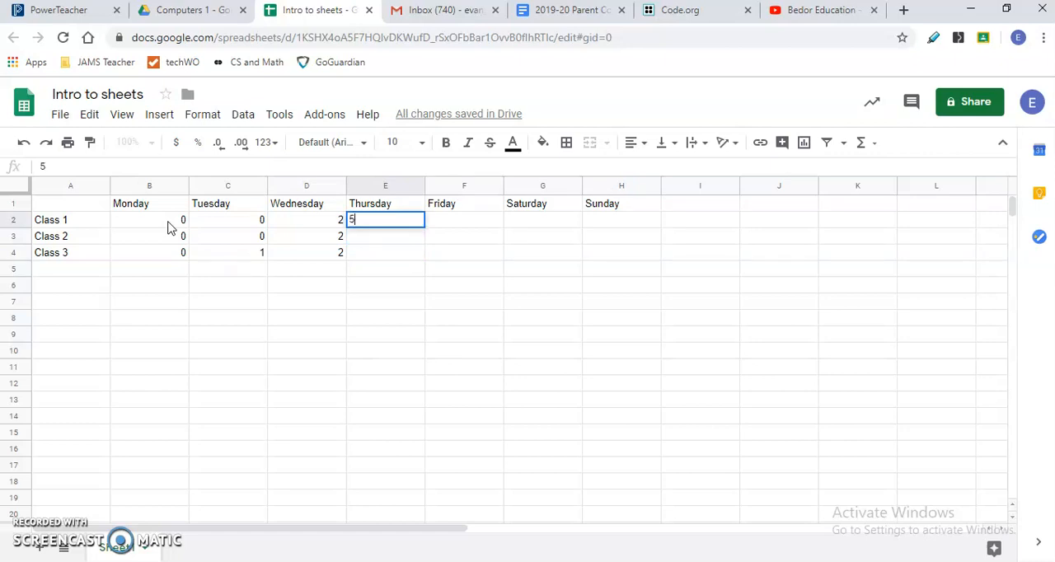
key("Return")
type("5")
key("Return")
type("4")
key("Tab")
- Fill the Friday column with 15 for Class 1, 13 for Class 2 and 20 for Class 3
key("Up")
key("Up")
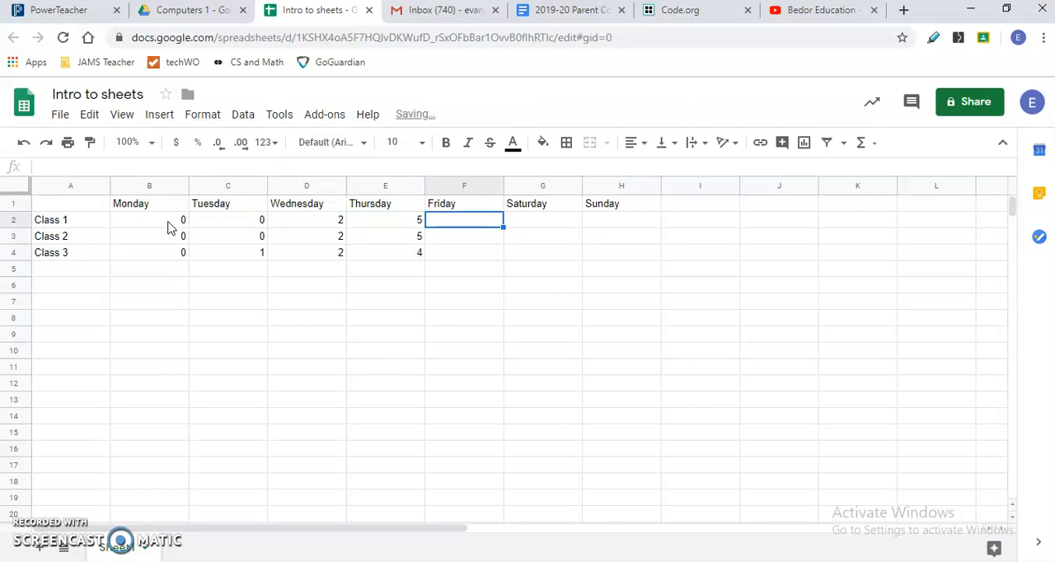
type("15")
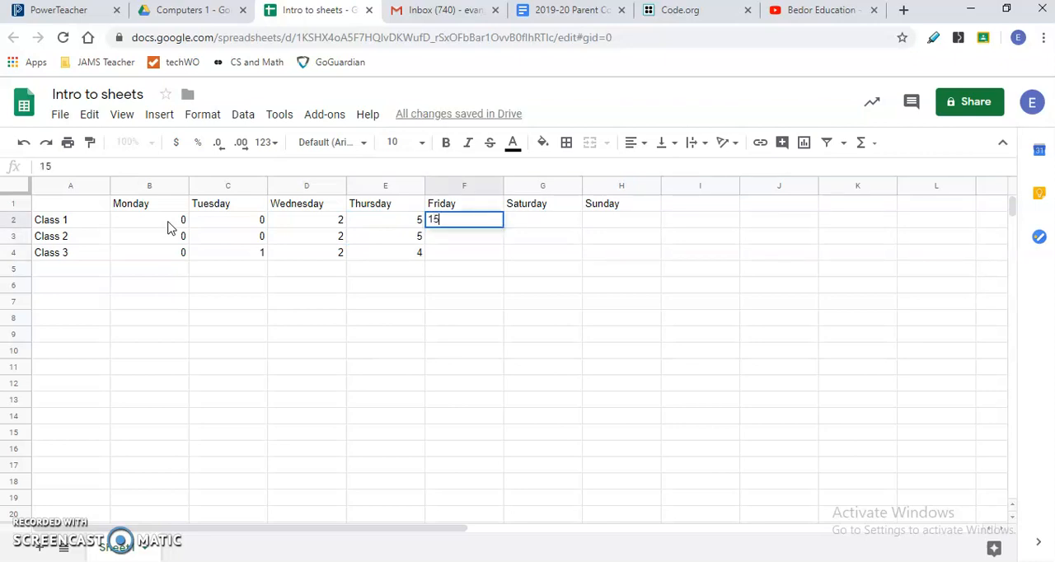
key("Return")
type("13")
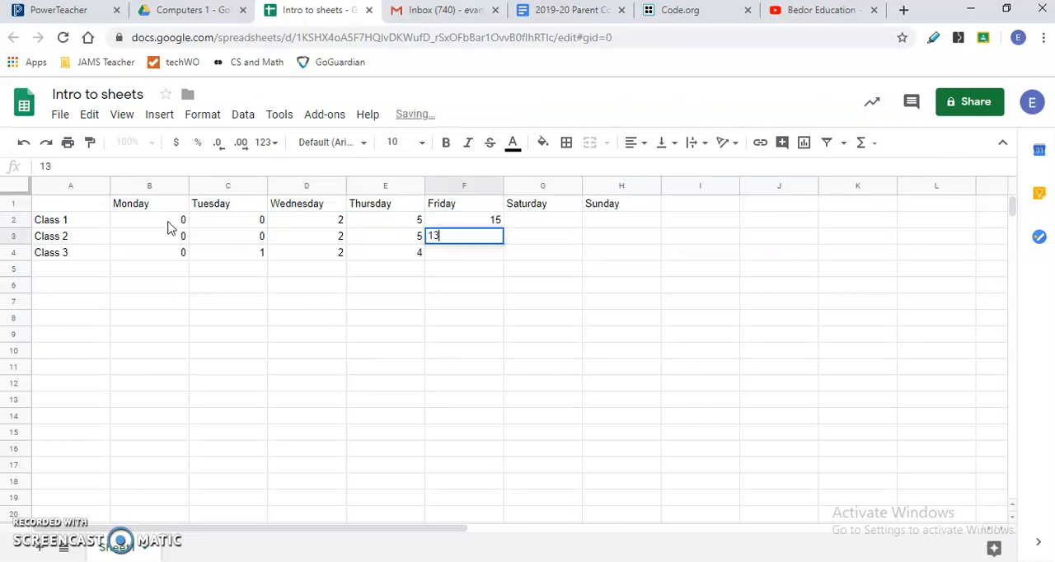
key("Return")
type("20")
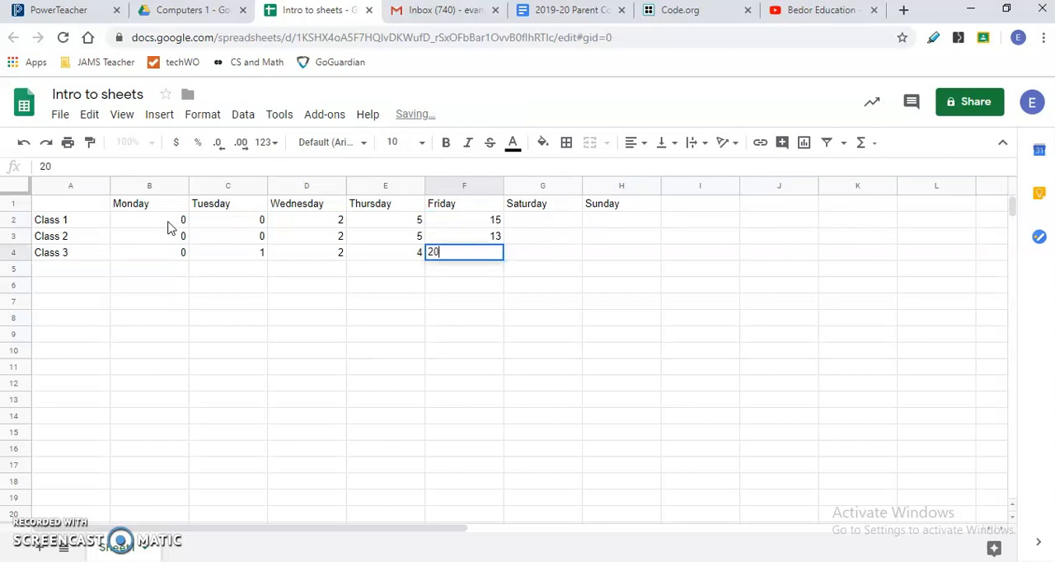
key("Tab")
- Fill the Saturday column with 20 for Class 1, 15 for Class 2 and 16 for Class 3
key("Up")
key("Up")
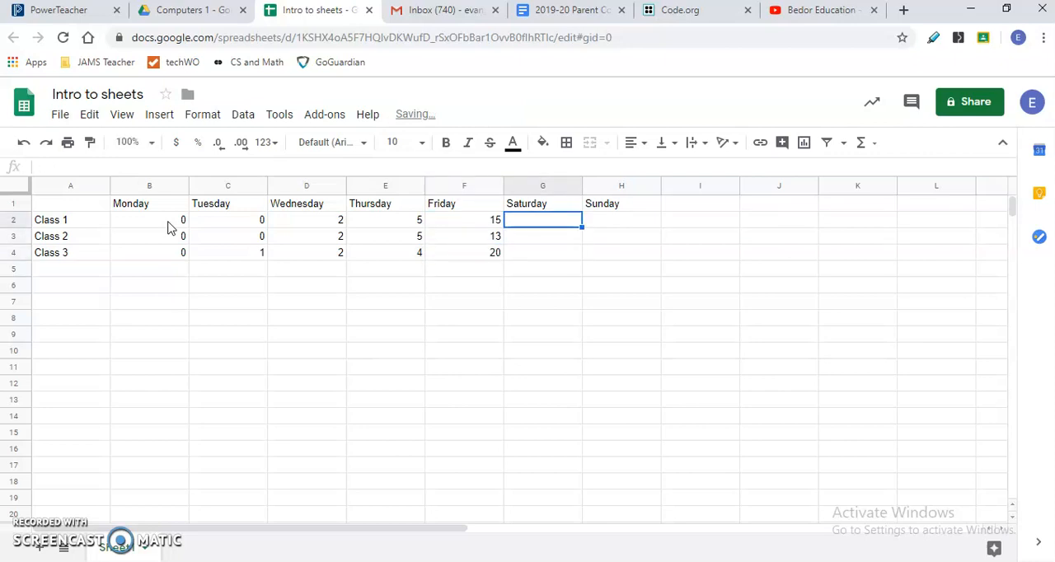
type("2")
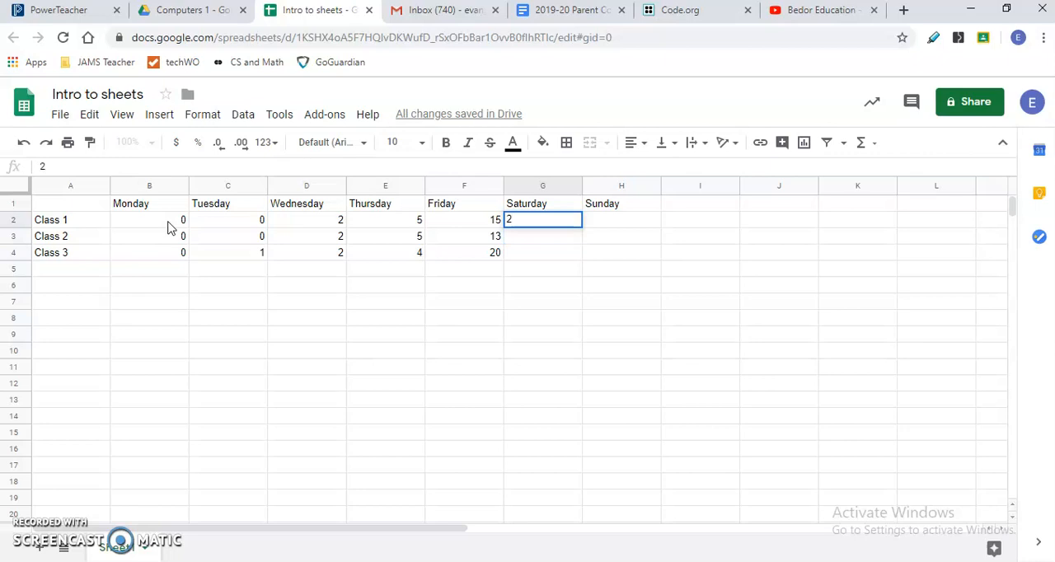
type("0")
key("Return")
type("15")
key("Return")
type("16")
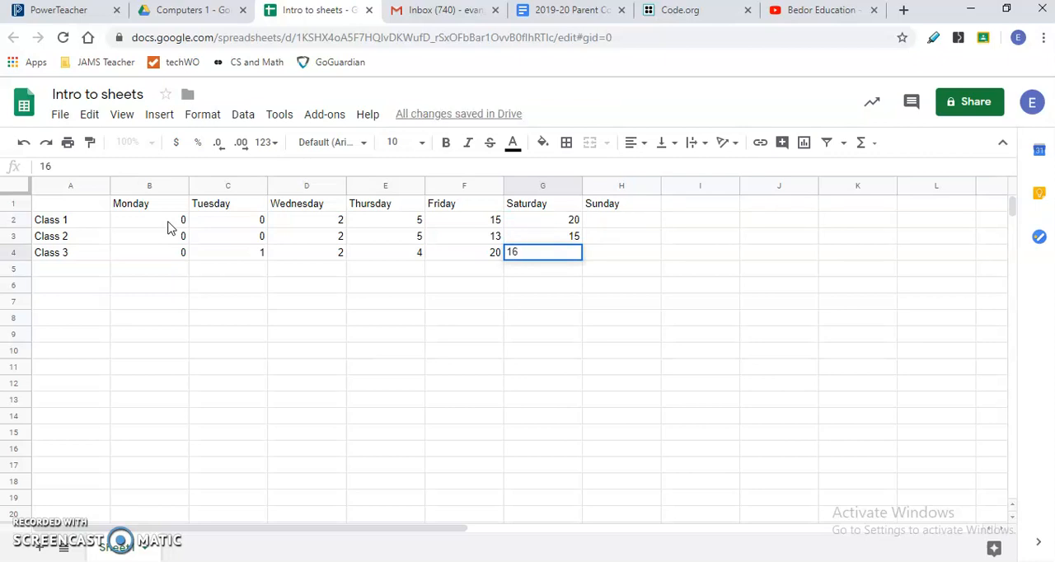
key("Tab")
- Fill the Sunday column with 8 for Class 1, 7 for Class 2 and 9 for Class 3
key("Up")
key("Up")
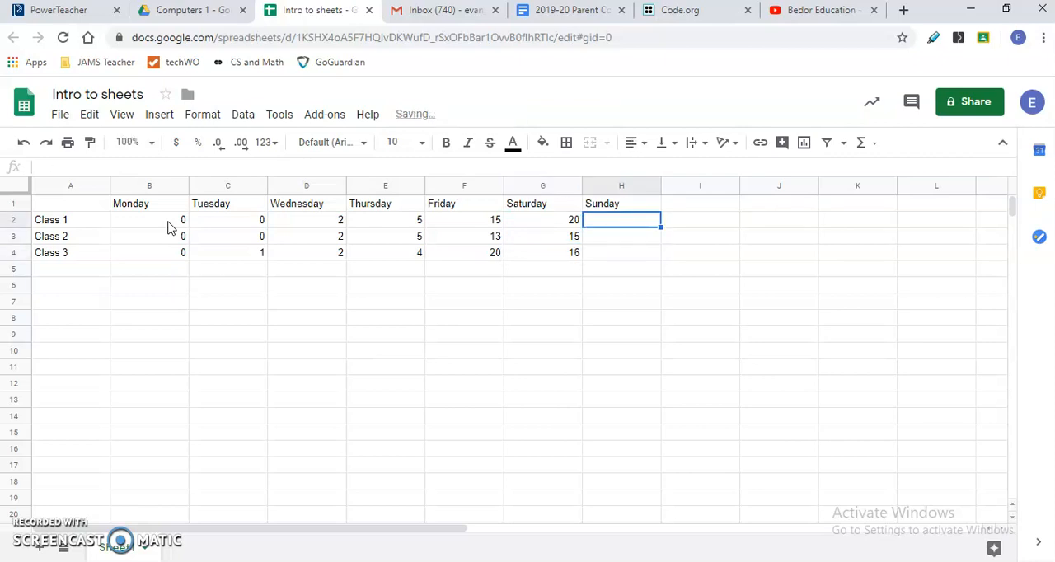
type("8")
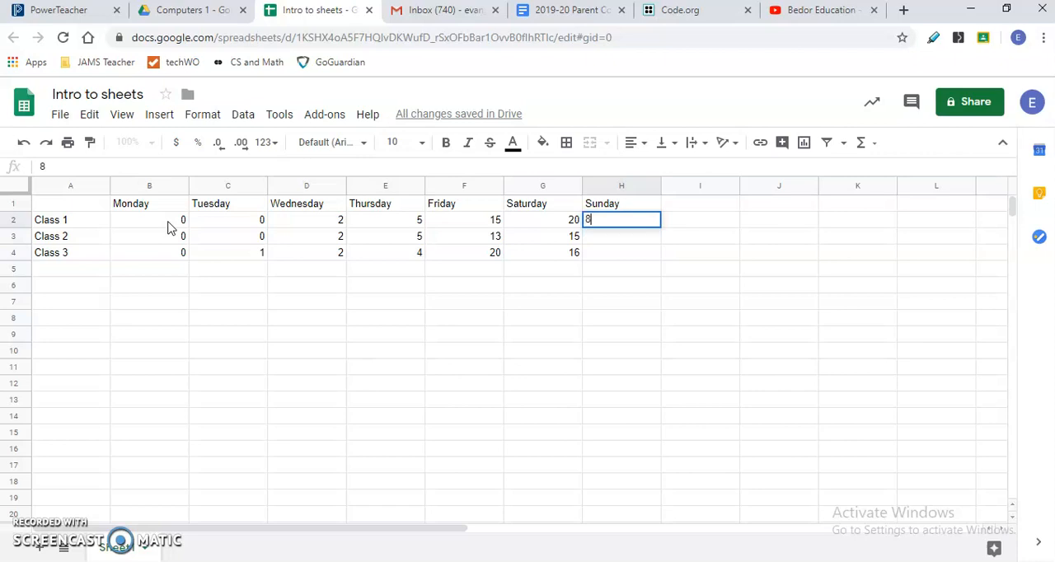
key("Return")
type("7")
key("Return")
type("9")
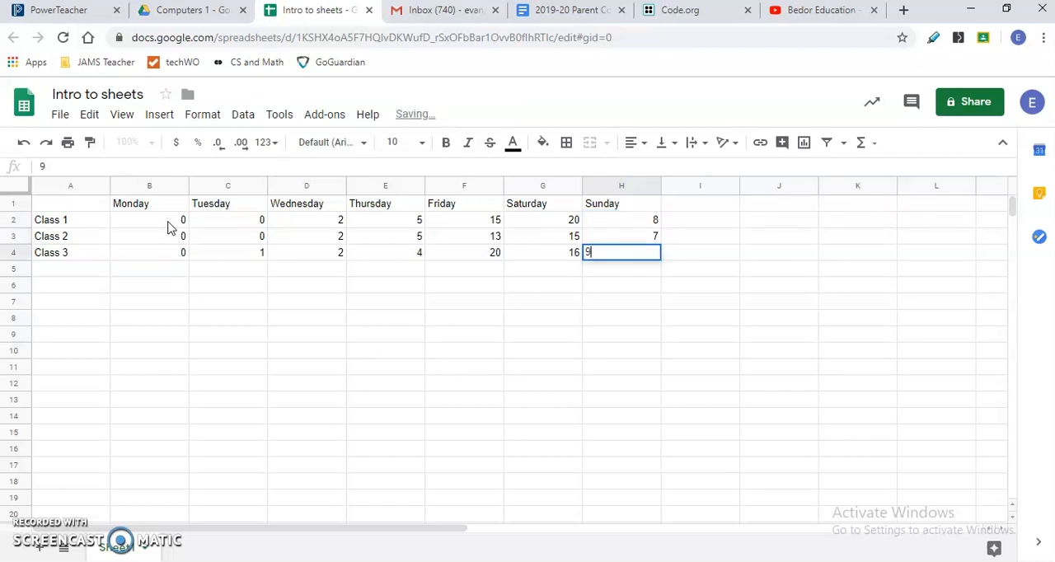
key("Left")
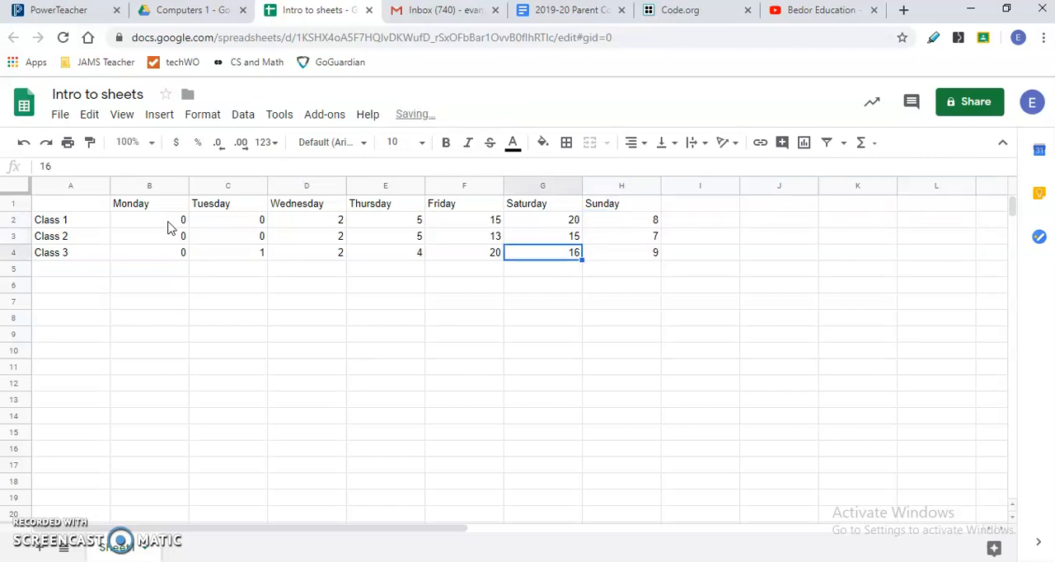
- Go back through the filled table and examine the class labels in column A
key("Left")
key("Left")
key("Left")
key("Left")
key("Left")
key("Up")
key("Up")
key("Left")
key("Down")
key("Right")
key("Left")
key("Down")
key("Up")
key("Up")
key("Down")
key("Down")
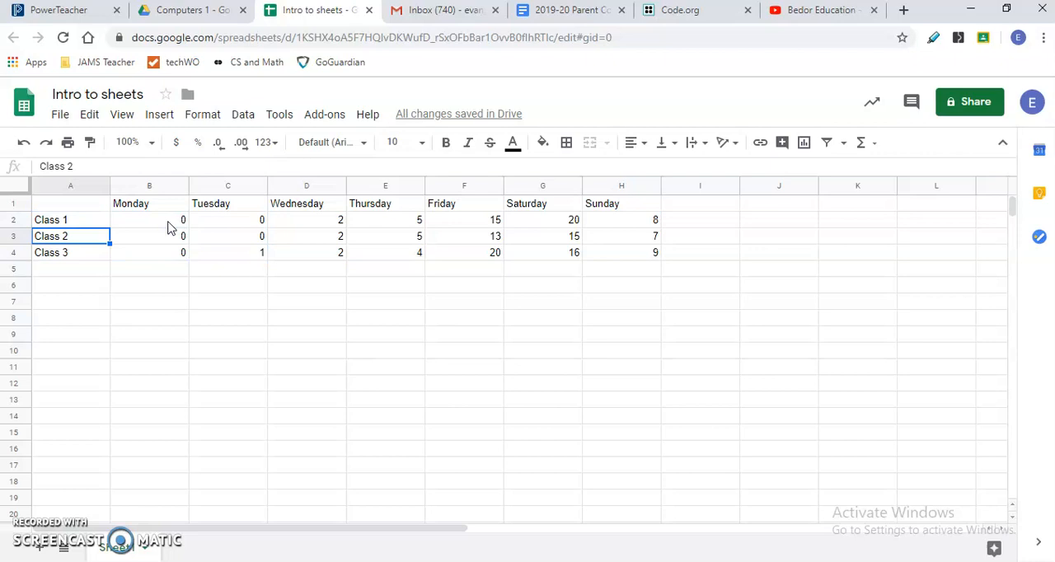
- Go across row 1 and examine the weekday headings from Monday to Sunday
key("Up")
key("Up")
key("Up")
key("Right")
key("Right")
key("Right")
key("Right")
key("Right")
key("Right")
key("Right")
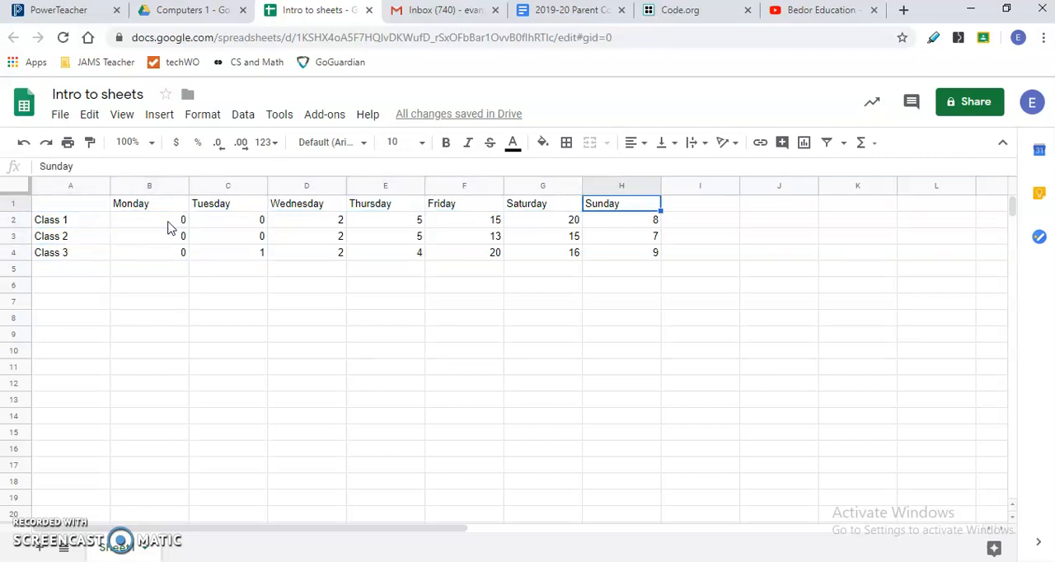
key("Down")
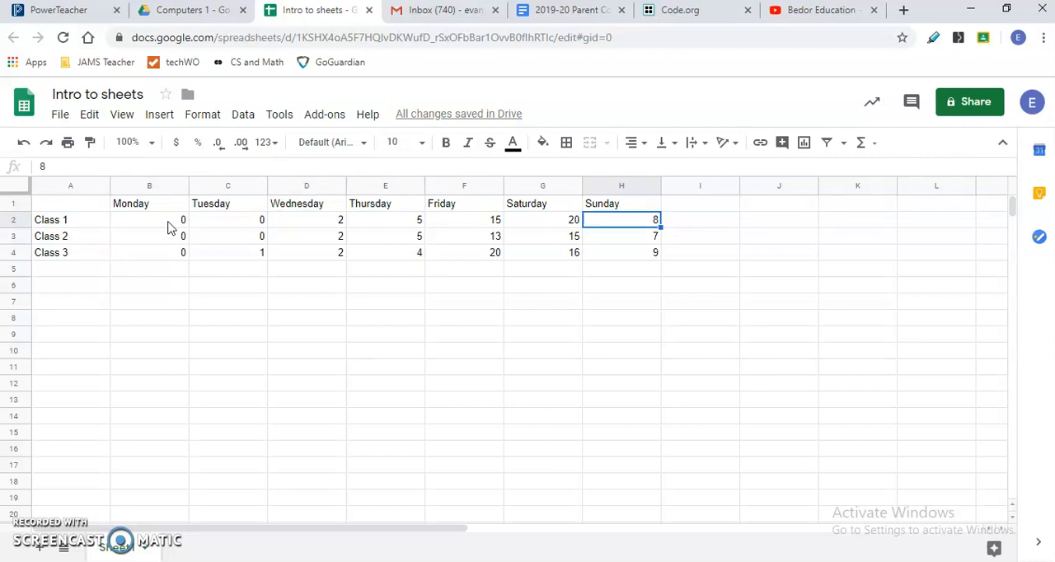
key("Left")
key("Up")
key("Right")
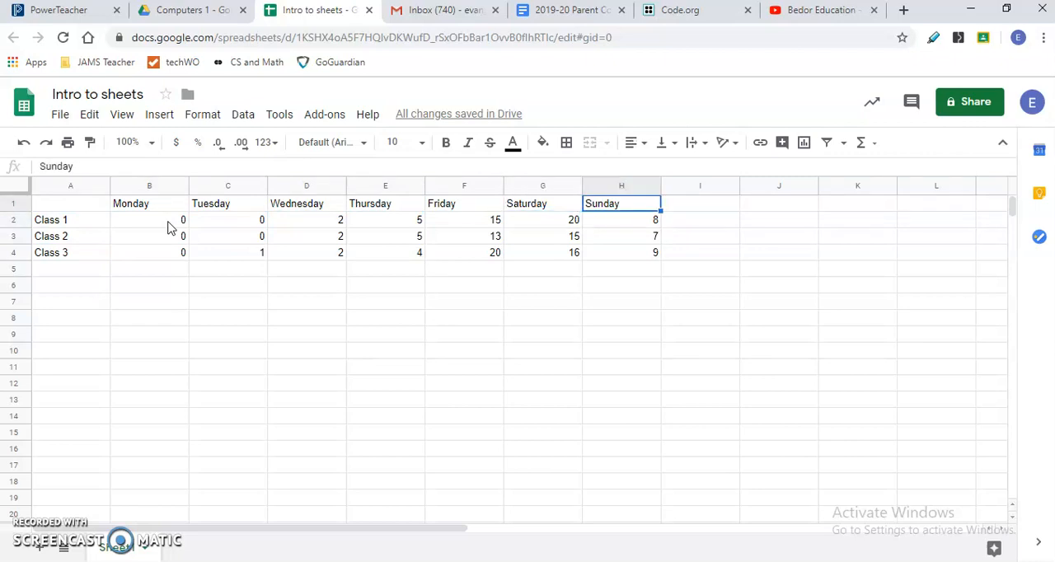
- Make the weekday headings from Monday to Sunday, cells B1 to H1, bold
left_click(154, 207)
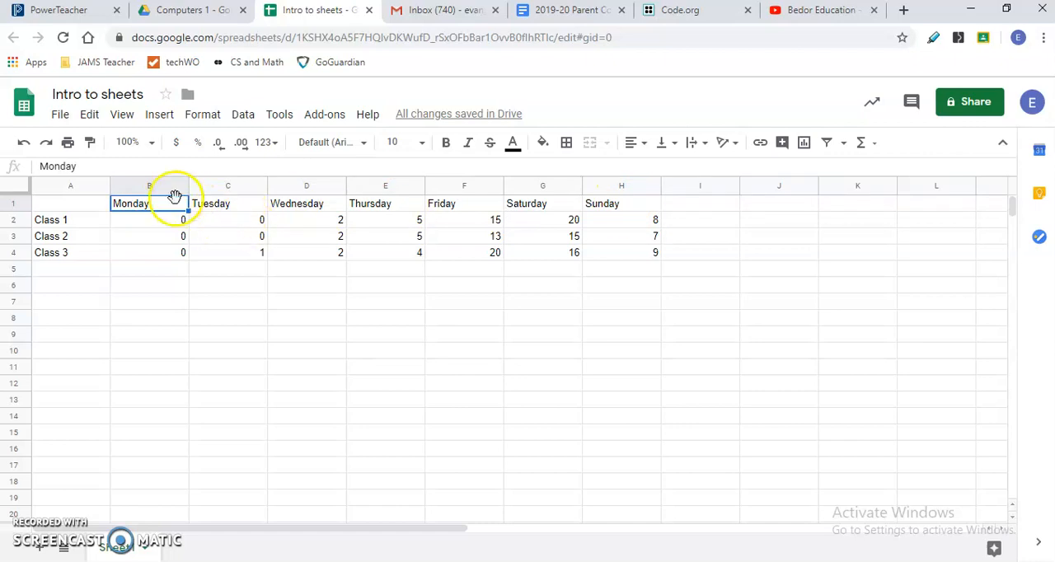
left_click_drag(177, 205, 608, 207)
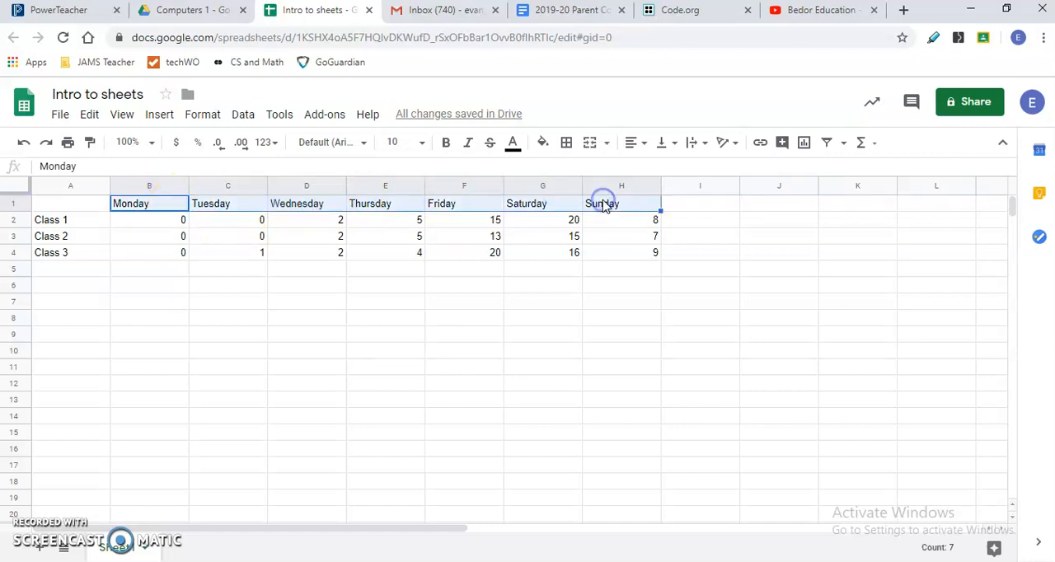
left_click(447, 143)
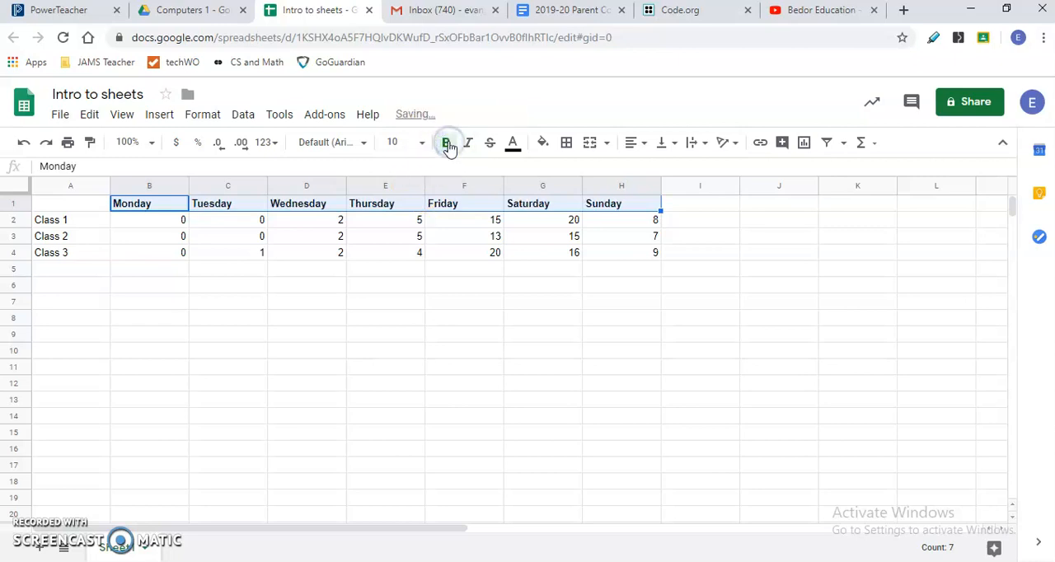
- Make the row labels Class 1 to Class 3 in cells A2 to A4 bold
left_click(89, 221)
left_click_drag(89, 221, 88, 253)
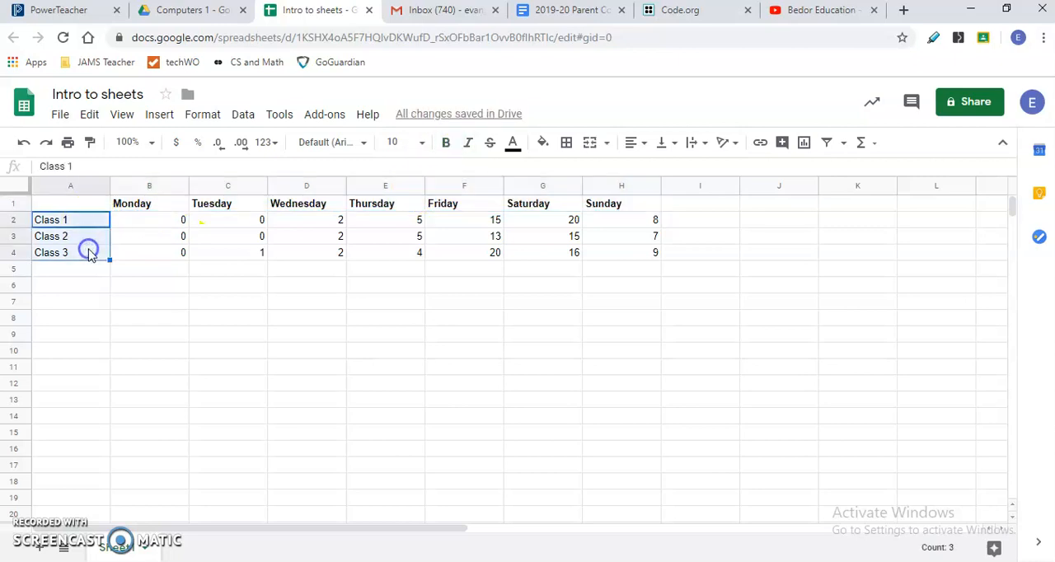
left_click(447, 143)
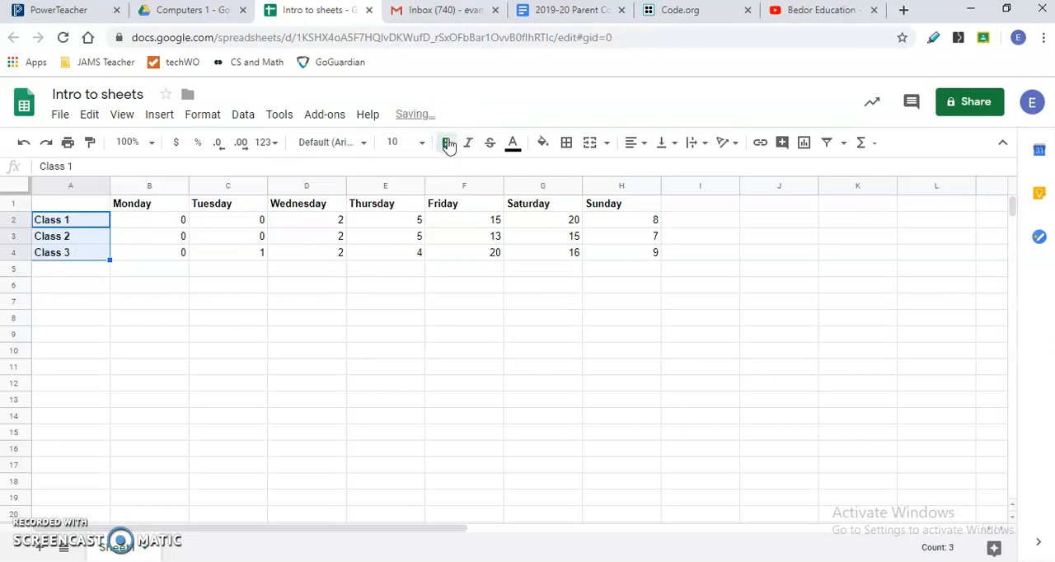
left_click(657, 221)
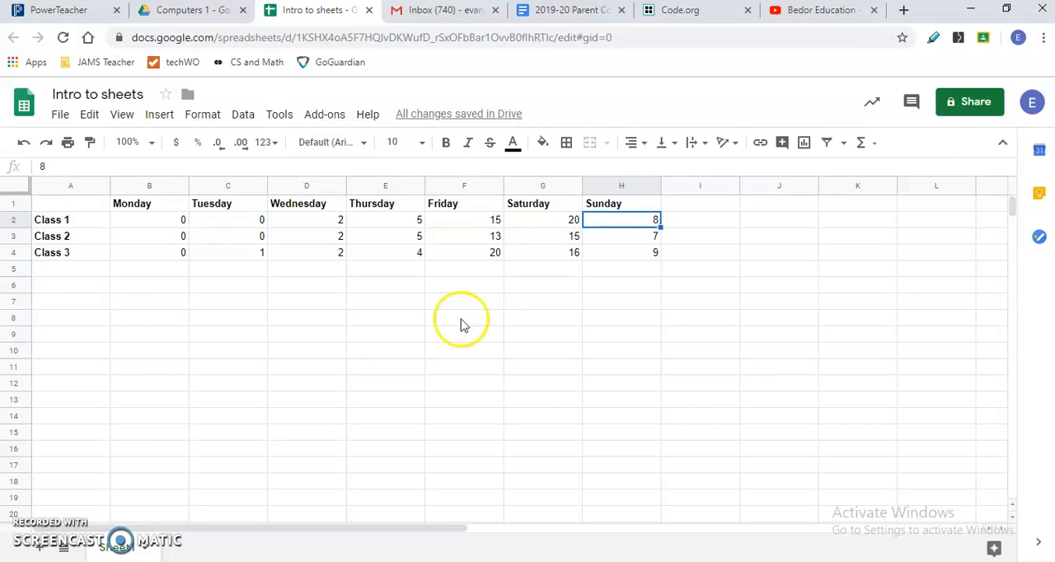
- Enter the date 10/9/2019 in cell A10 below the class table
left_click(78, 355)
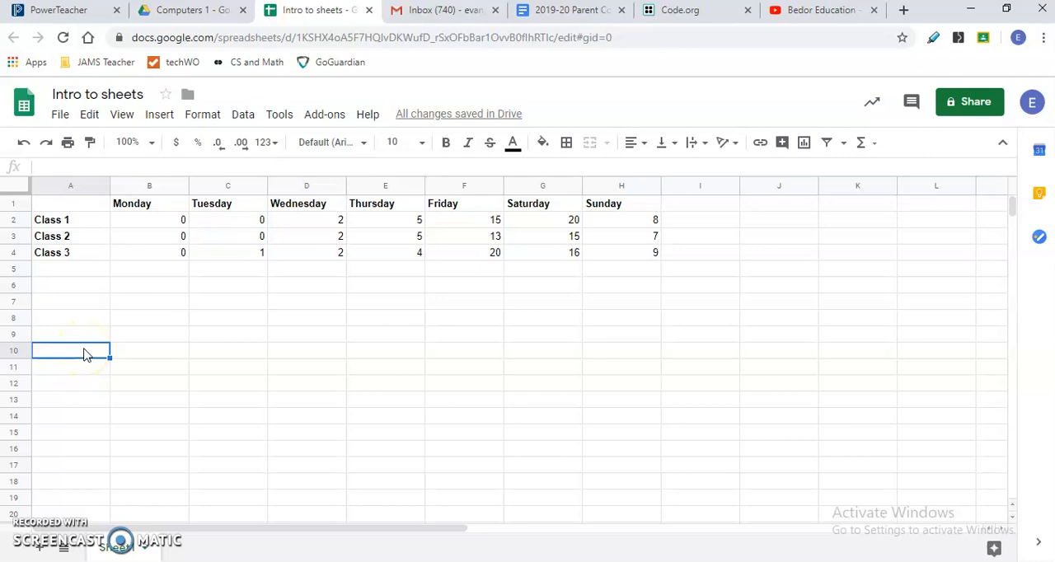
type("10/9/2019")
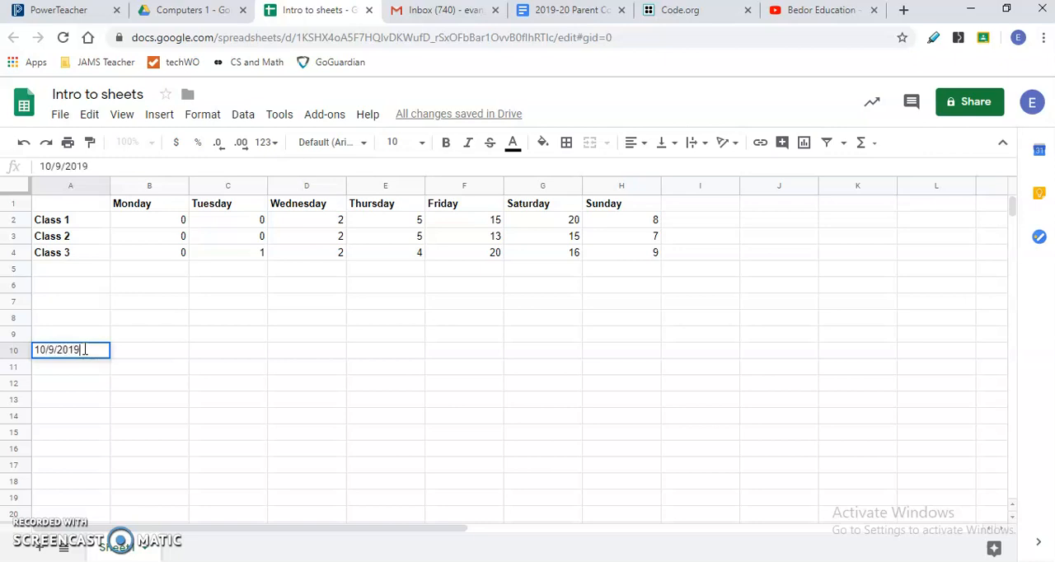
key("Tab")
- Autofill the date in cell A10 down column A to row 19 as consecutive days through 10/18/2019
left_click(86, 352)
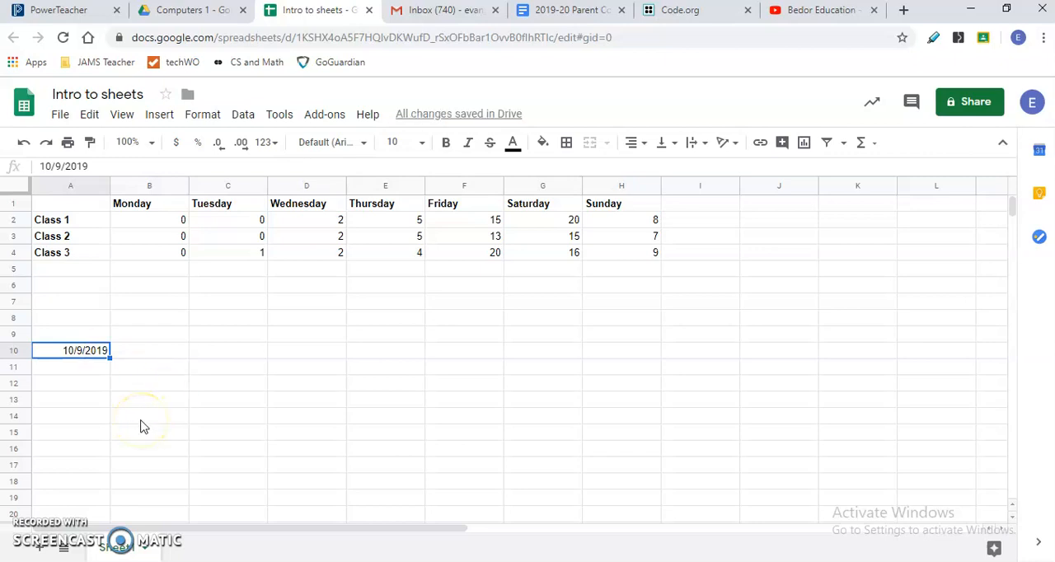
key("Down")
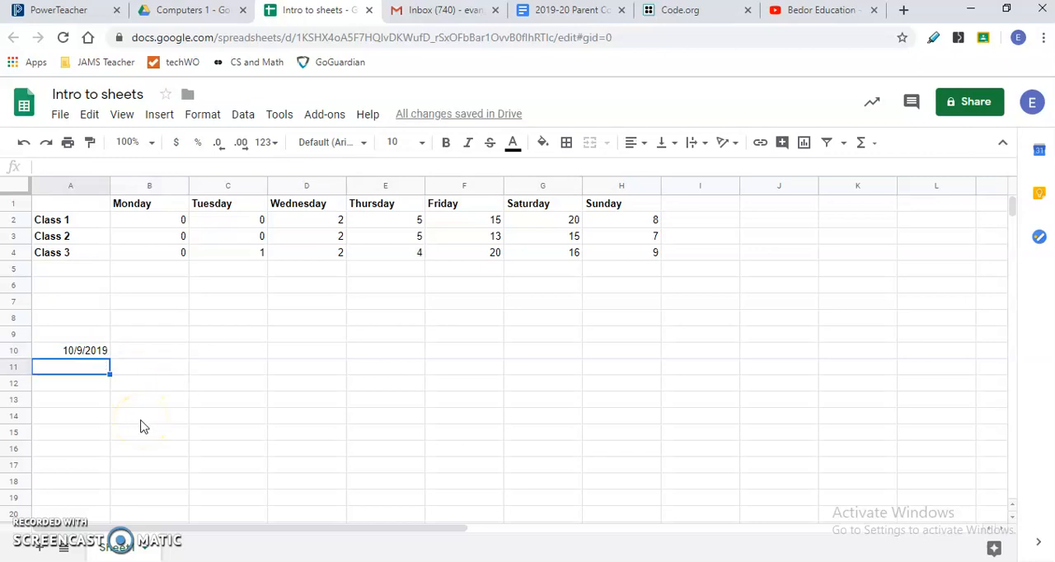
key("Down")
key("Down")
key("Up")
key("Up")
key("Up")
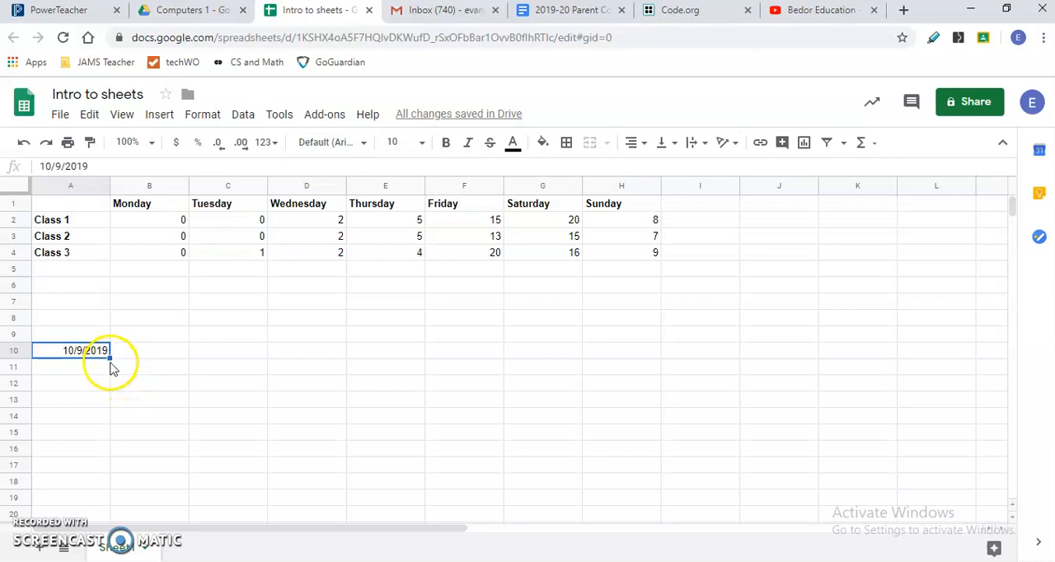
left_click_drag(111, 358, 115, 500)
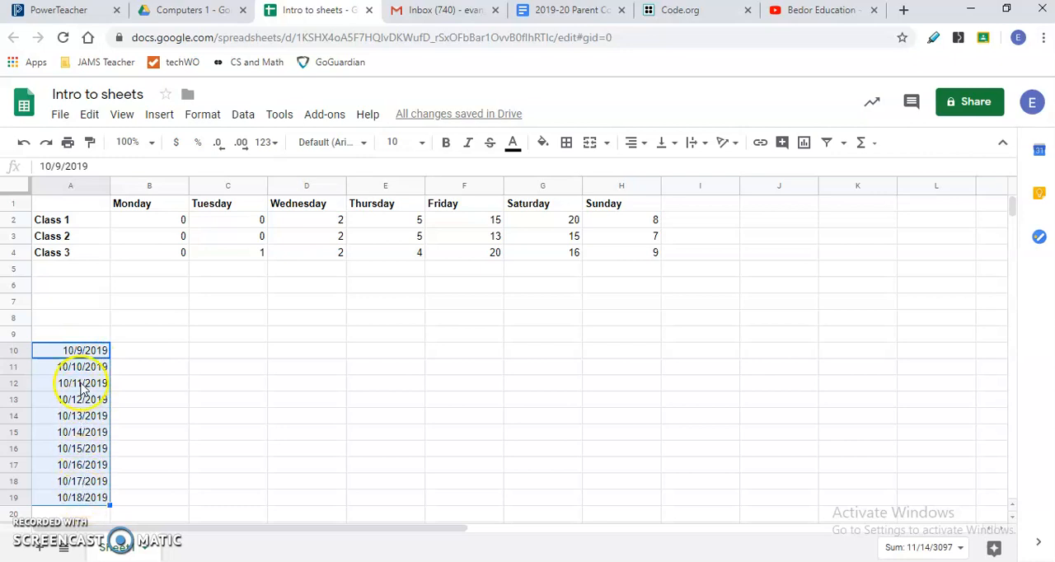
- Extend the date series in column A down to row 33 so it runs through 11/1/2019
scroll(157, 432, "down", 1)
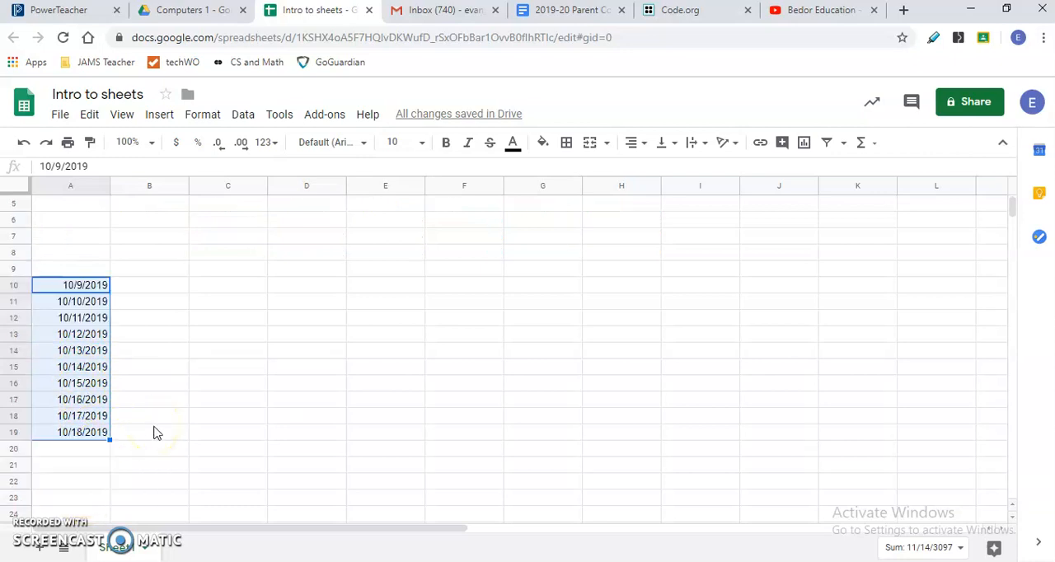
left_click_drag(109, 441, 101, 519)
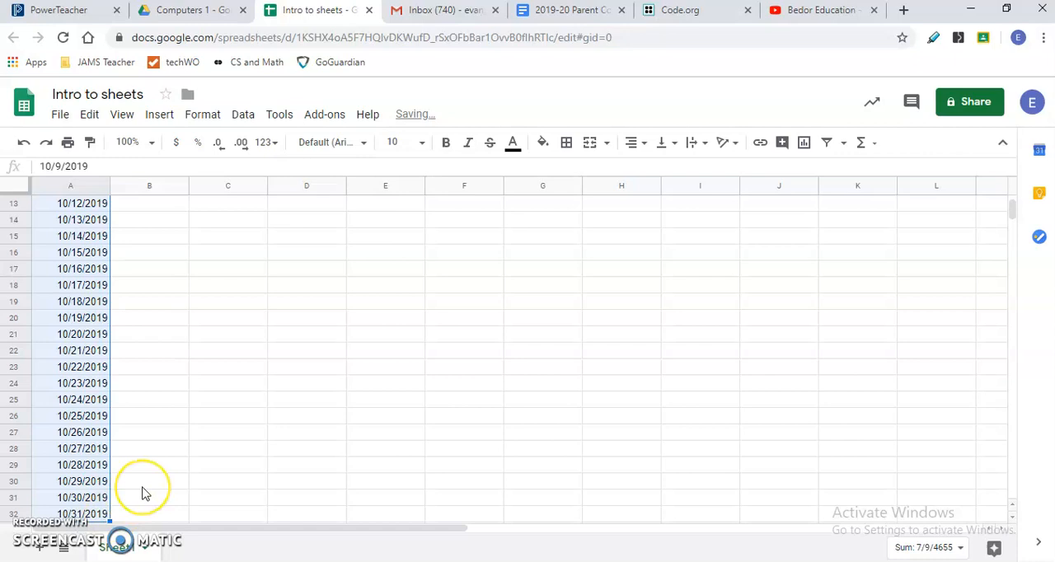
left_click_drag(112, 506, 110, 513)
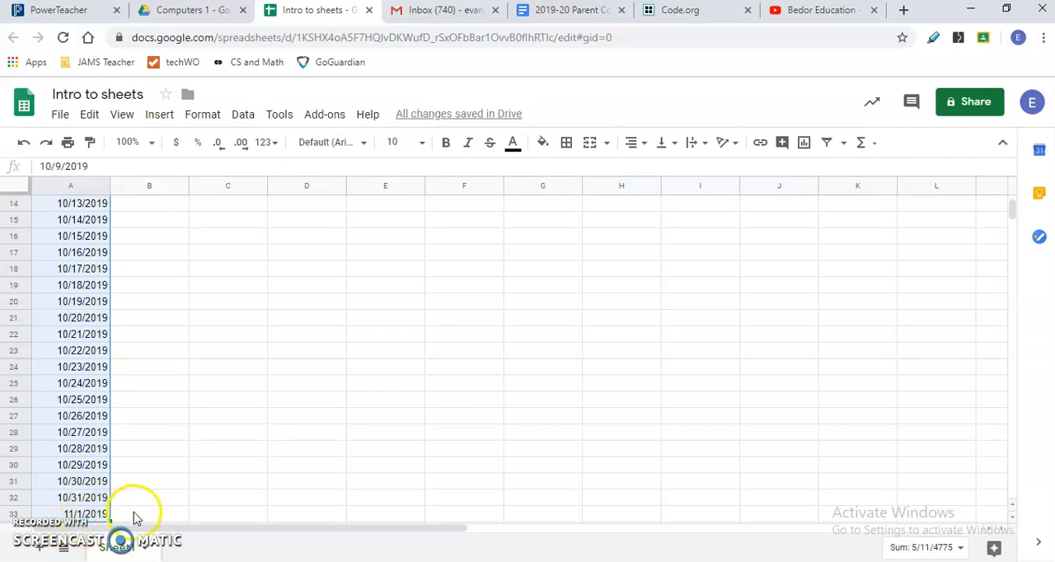
scroll(142, 501, "up", 1)
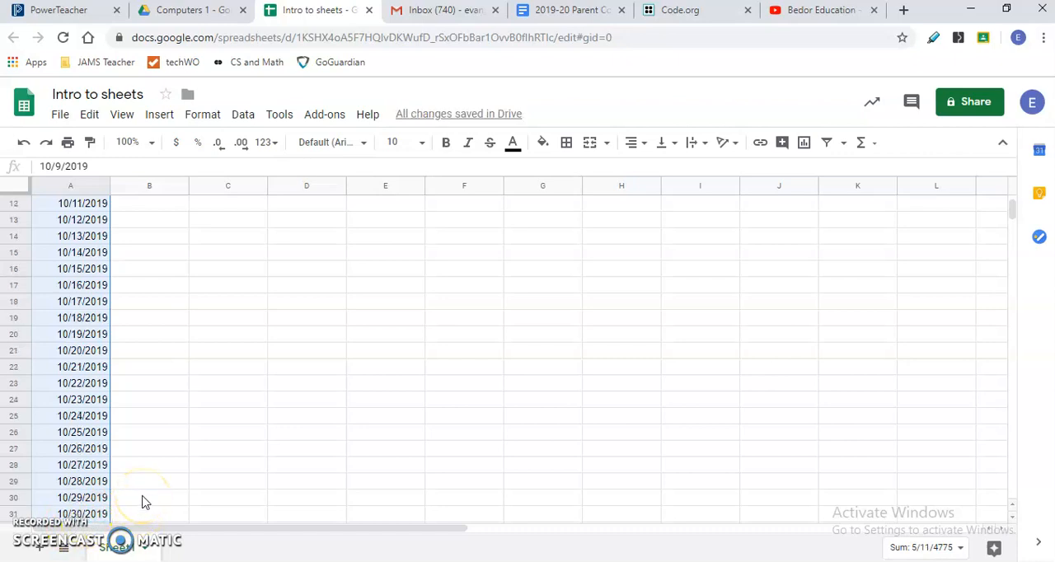
- Clear the whole date series from cells A10 to A33 below the class table
scroll(142, 501, "up", 1)
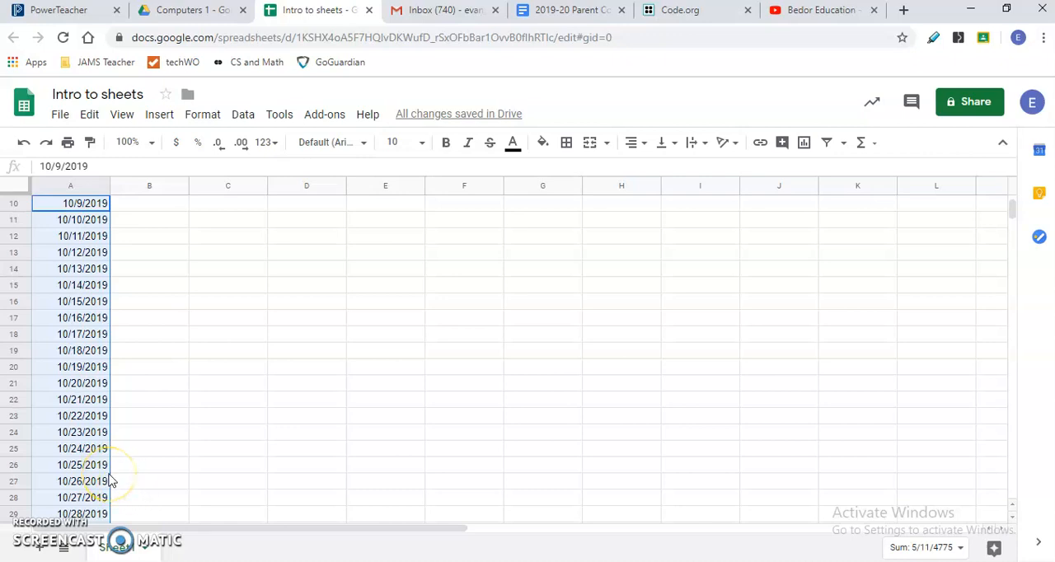
scroll(112, 481, "up", 1)
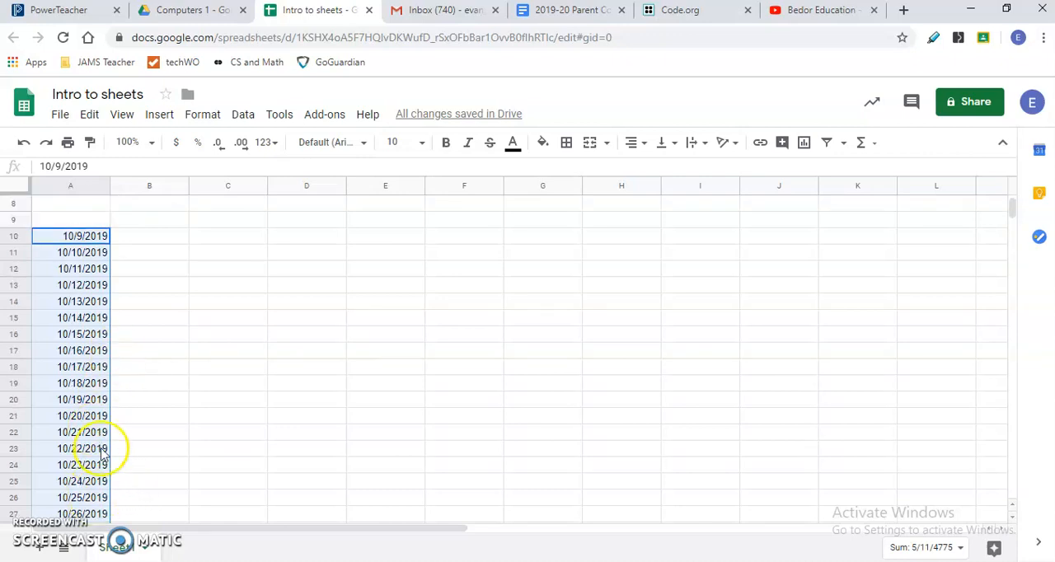
key("Delete")
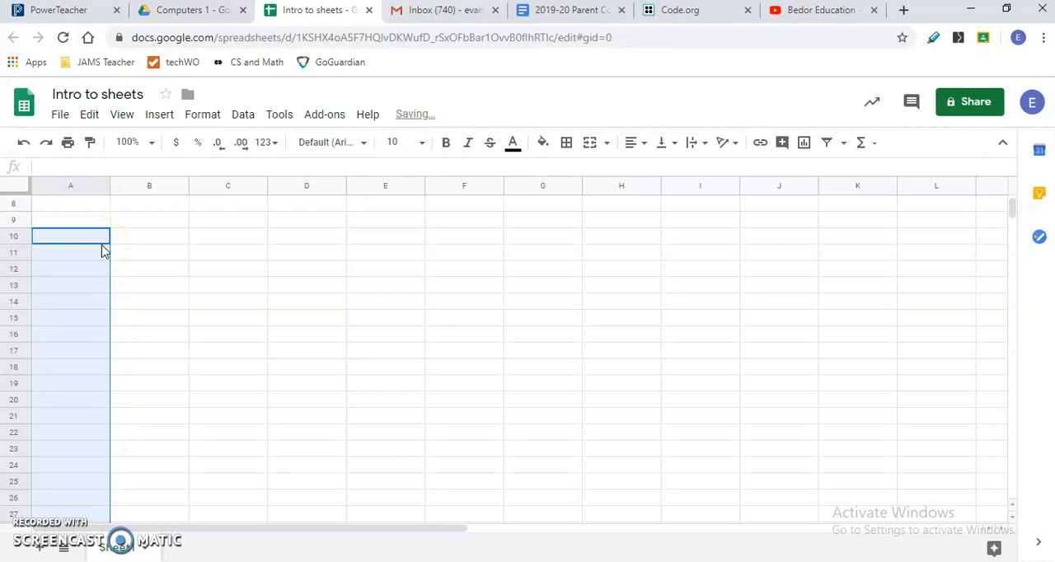
- Try a SUM formula over the Class 1 values B2:H2 in cell A10 and clear that cell again
left_click(102, 244)
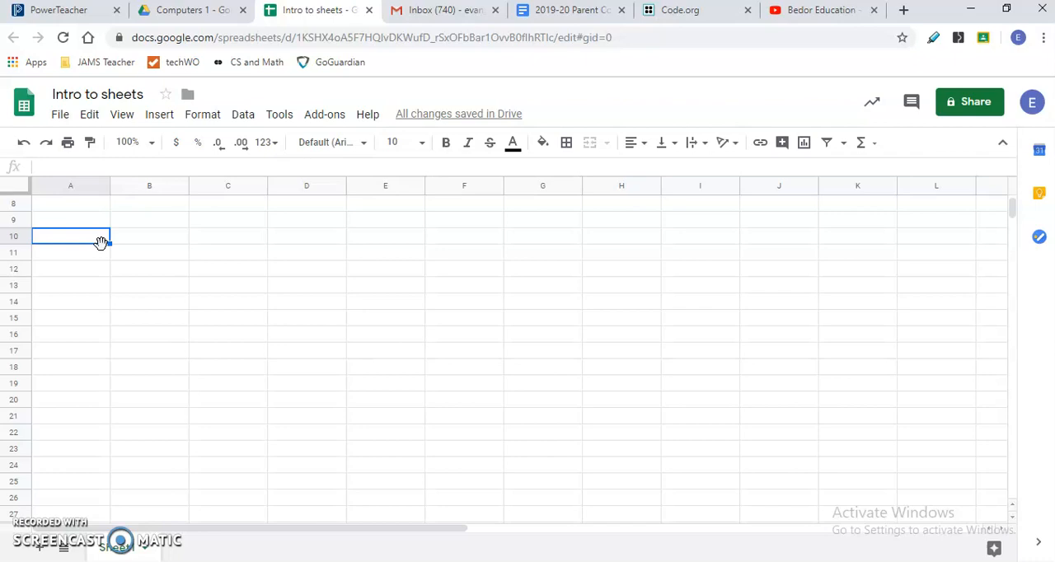
scroll(100, 242, "up", 3)
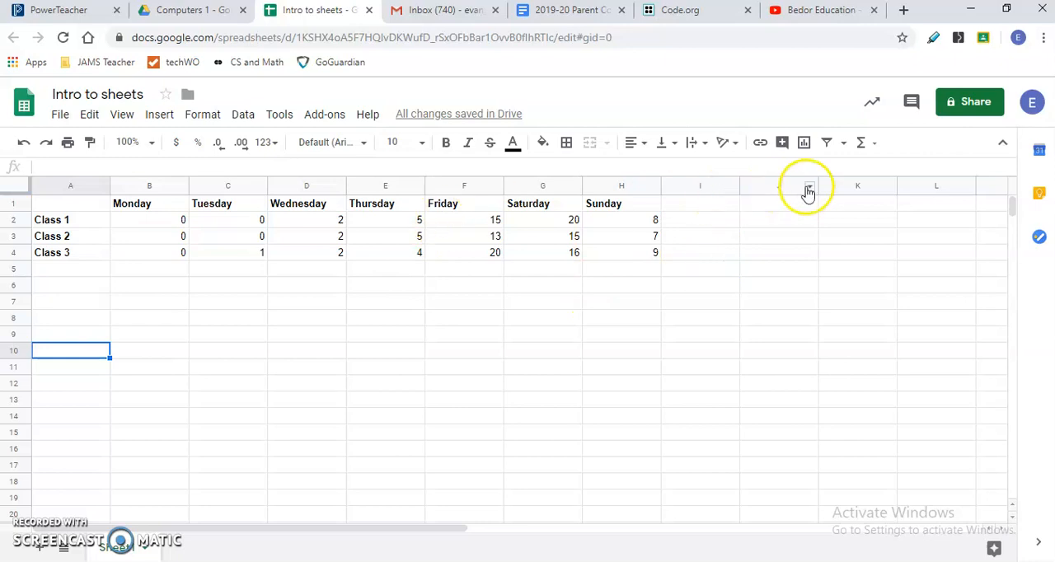
left_click(876, 144)
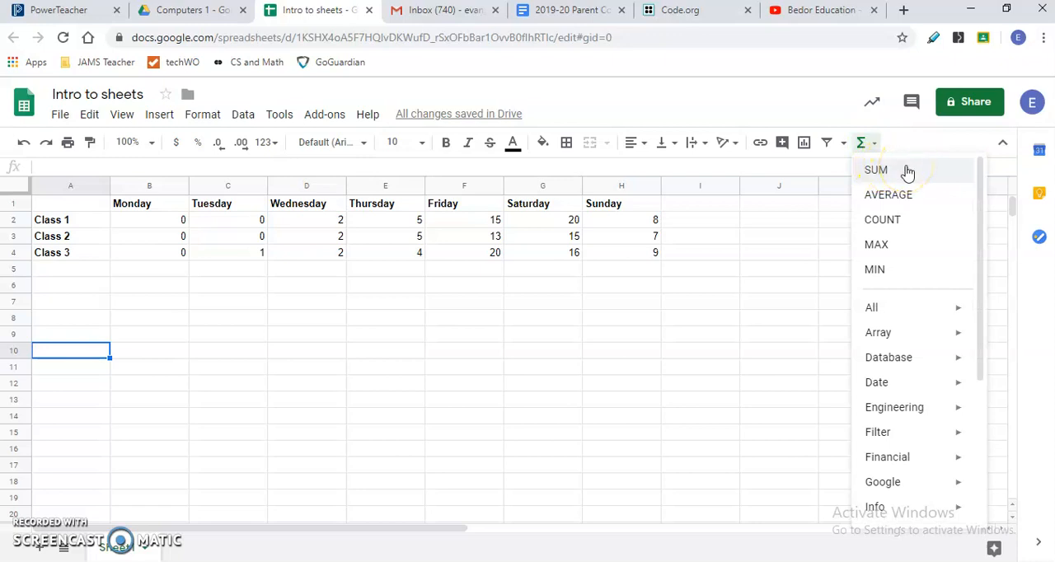
left_click(907, 171)
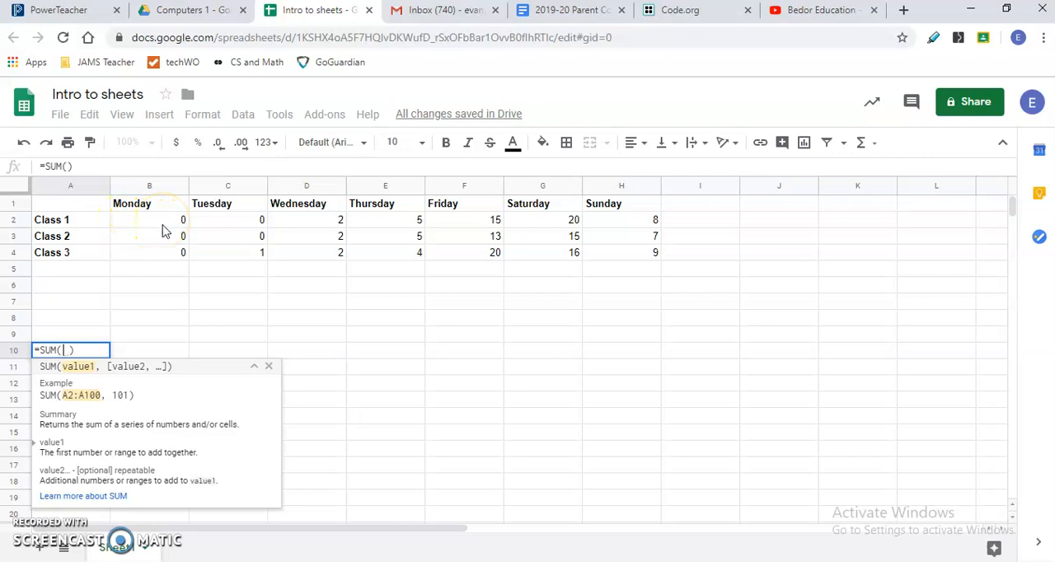
left_click_drag(115, 220, 646, 223)
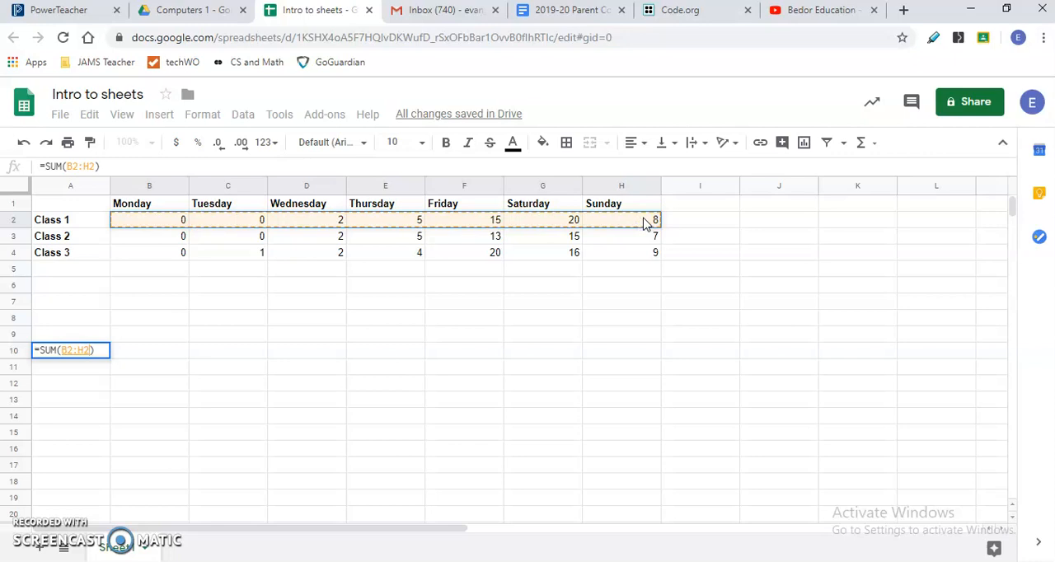
key("Return")
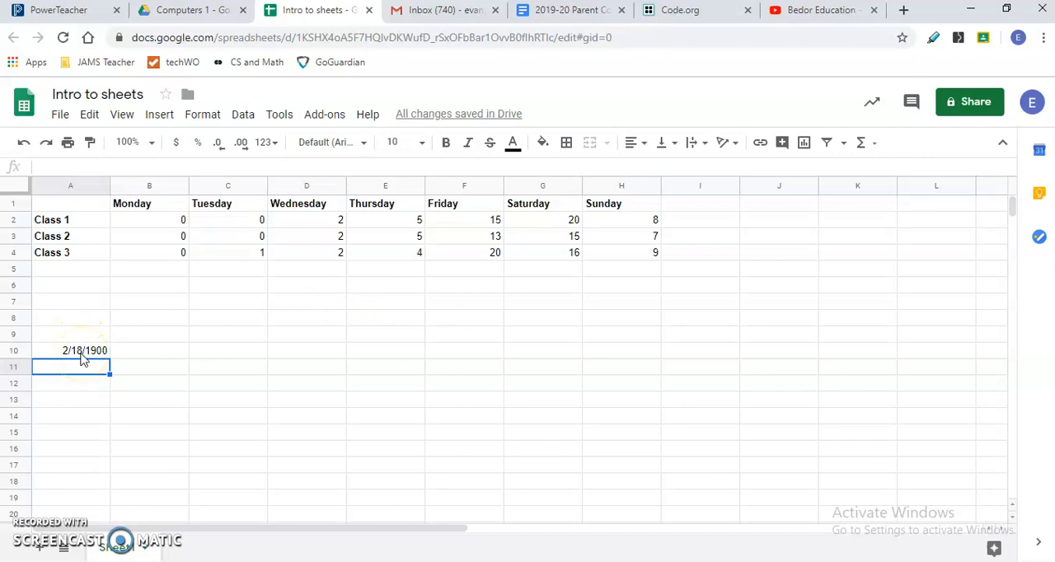
left_click(83, 357)
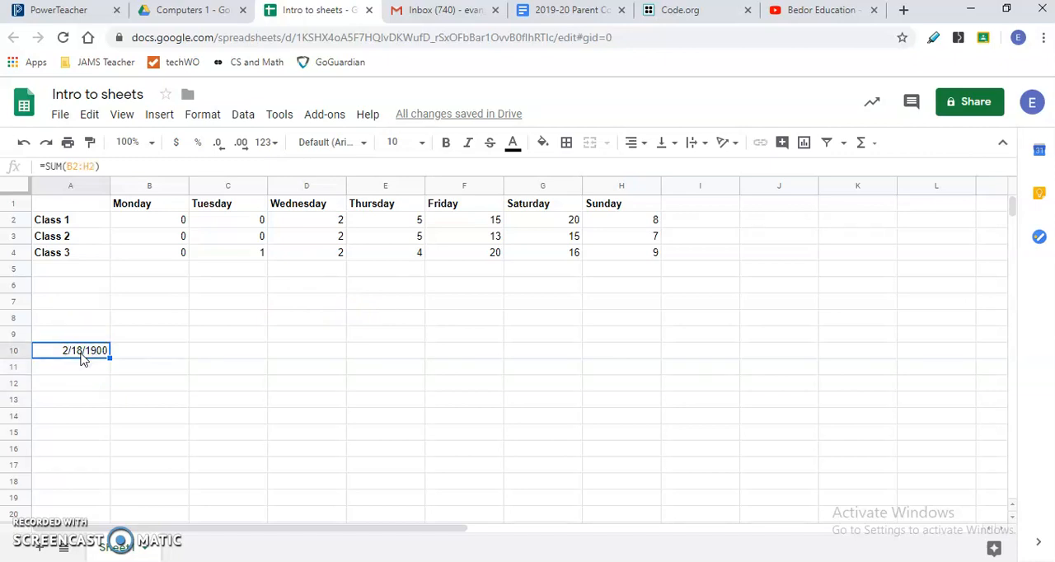
key("Delete")
- Total the Class 1 values B2:H2 with a SUM formula in cell I2 beside the Sunday column
left_click(688, 218)
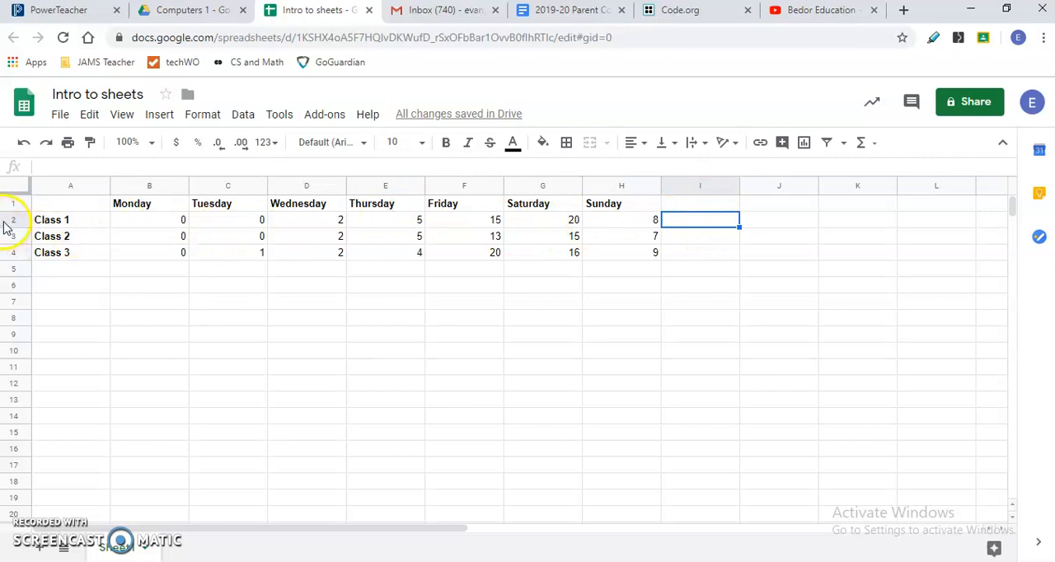
left_click(713, 223)
key("Right")
key("Right")
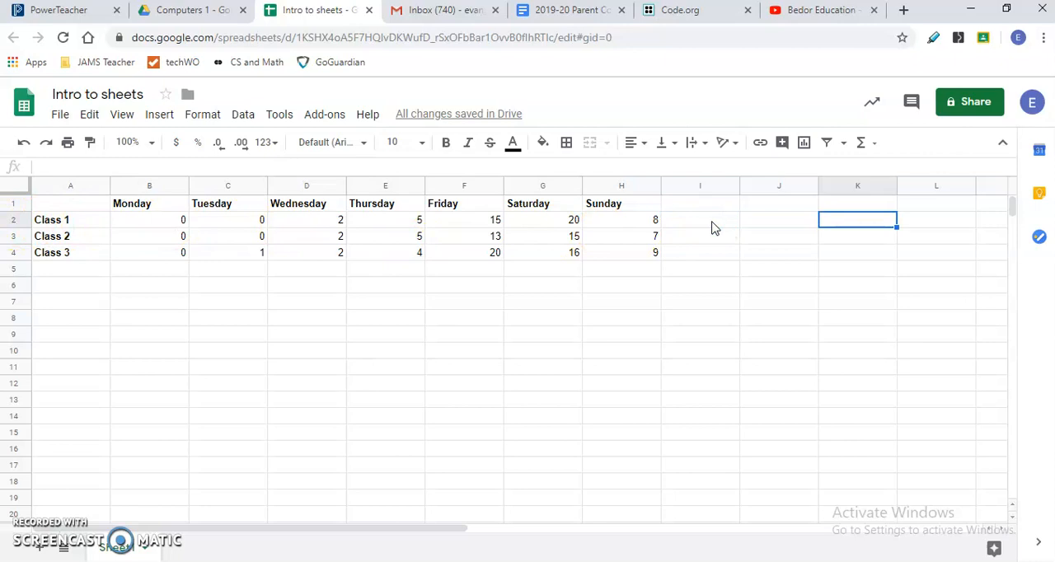
key("Up")
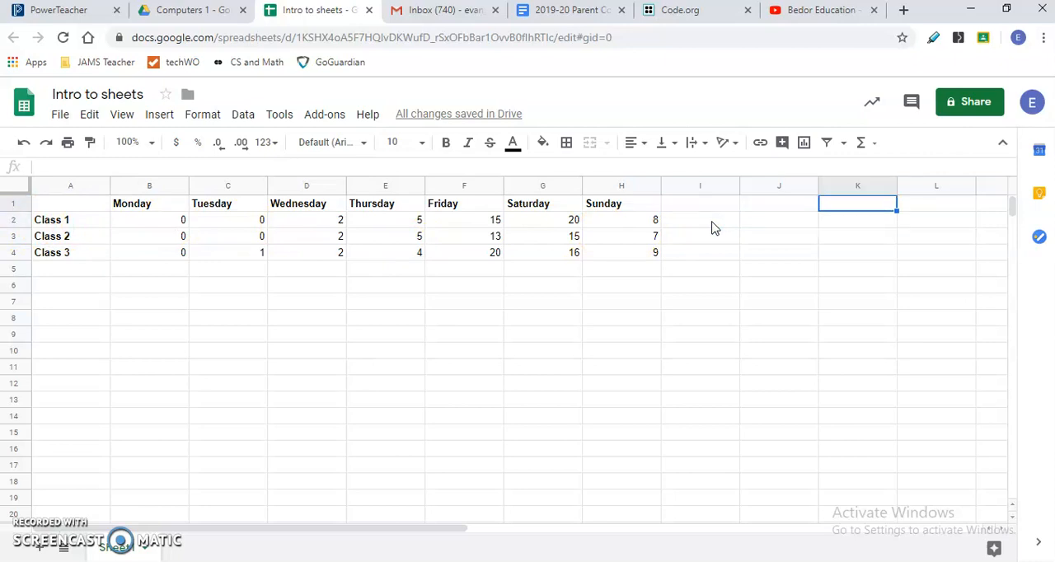
key("Left")
key("Left")
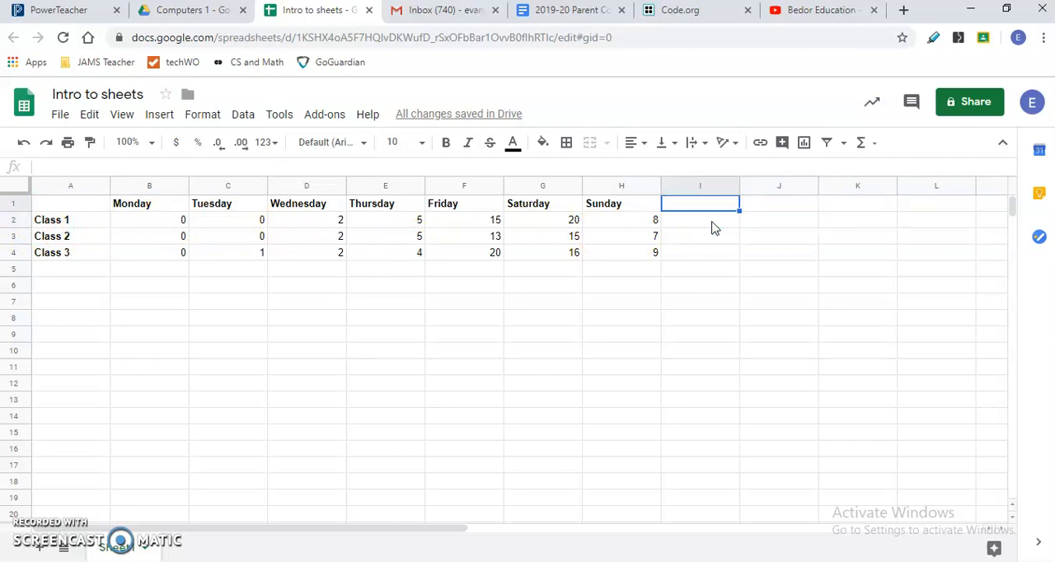
key("Down")
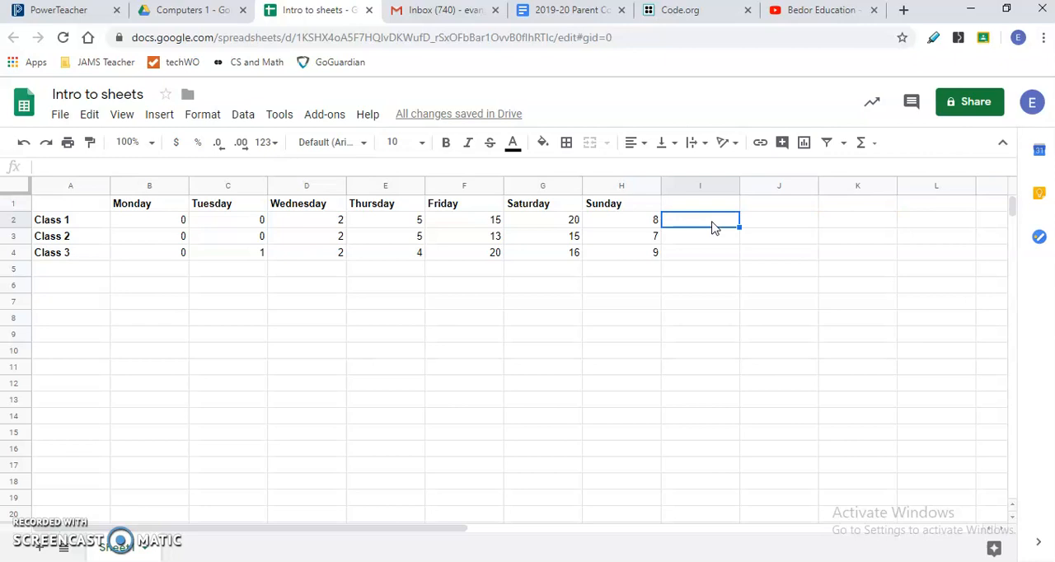
left_click(865, 143)
left_click(876, 171)
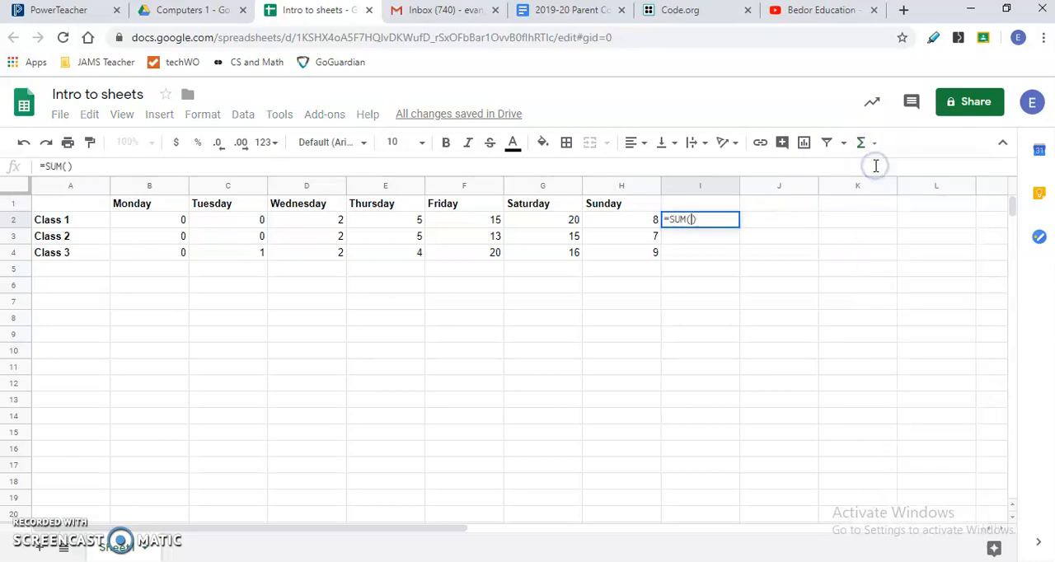
left_click_drag(139, 217, 623, 223)
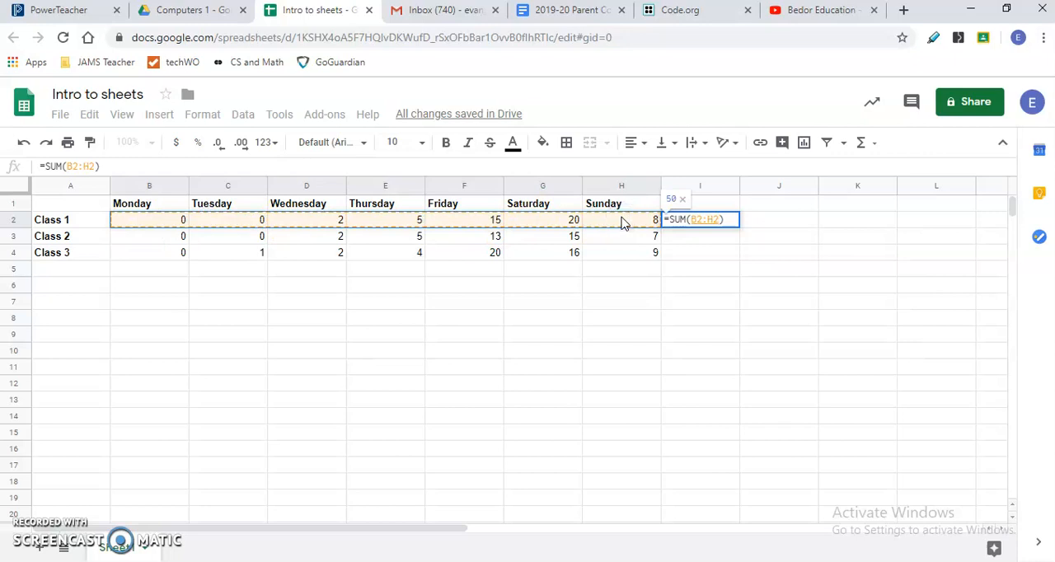
key("Return")
- Total the Class 2 values B3:H3 with a SUM formula in cell I3
left_click(671, 235)
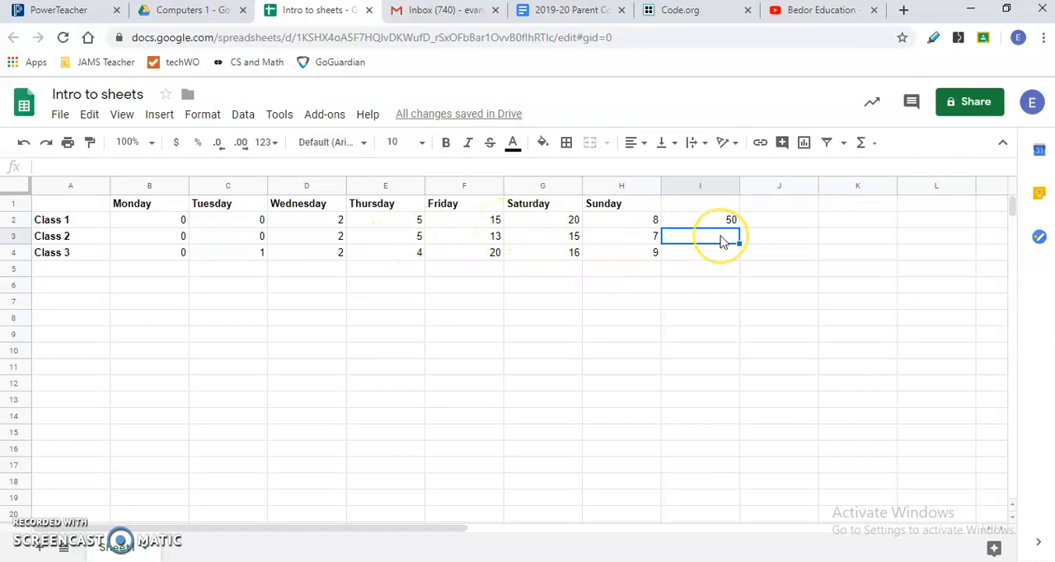
left_click(36, 554)
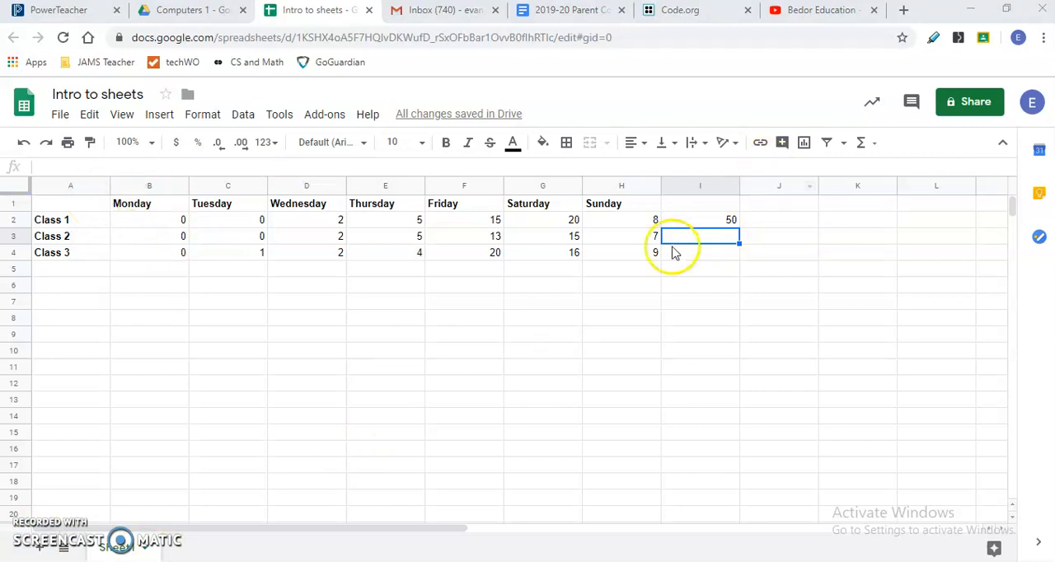
left_click(706, 241)
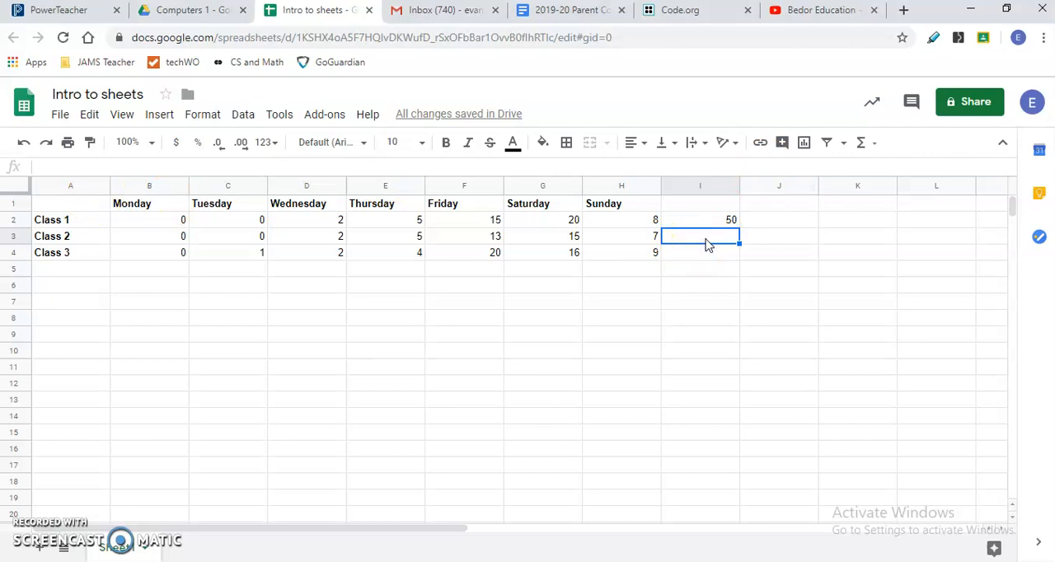
left_click(876, 144)
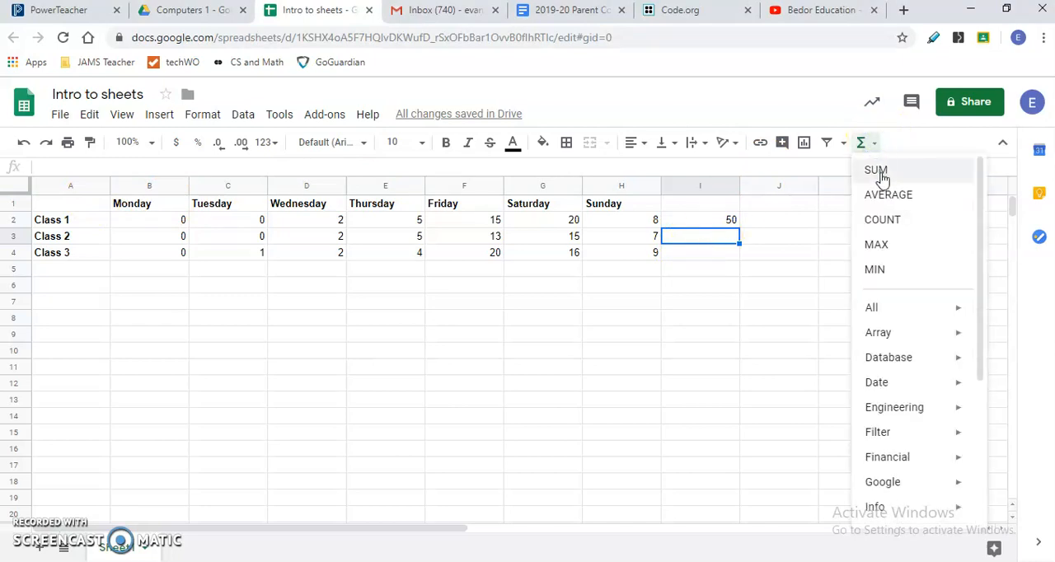
left_click(877, 171)
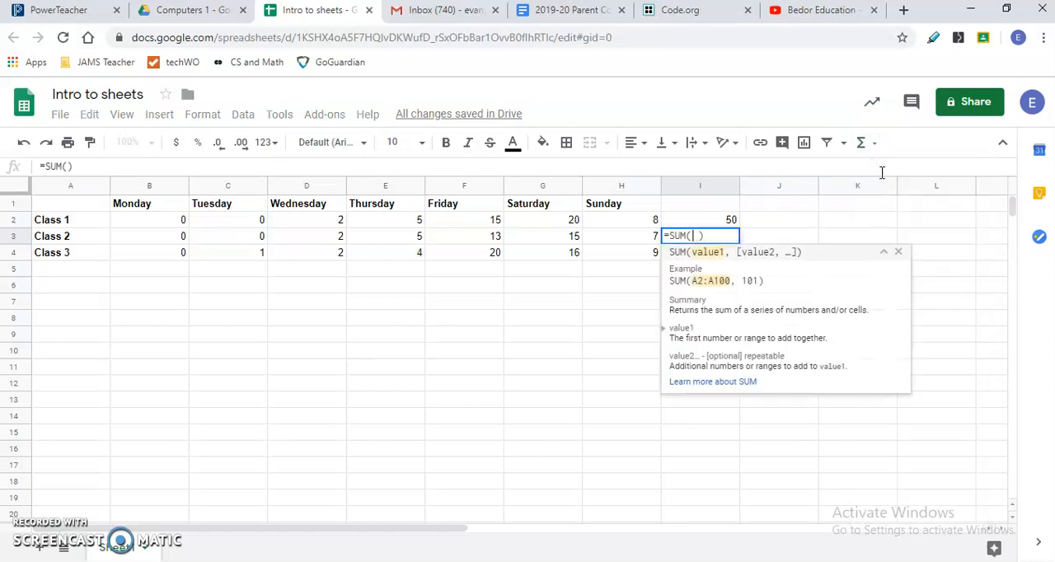
left_click_drag(179, 239, 606, 240)
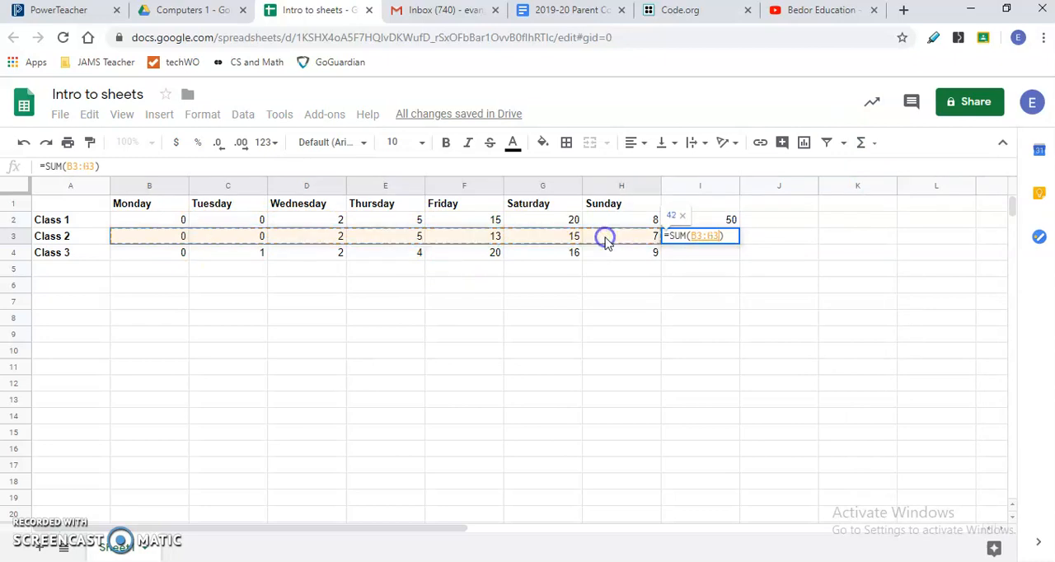
key("Return")
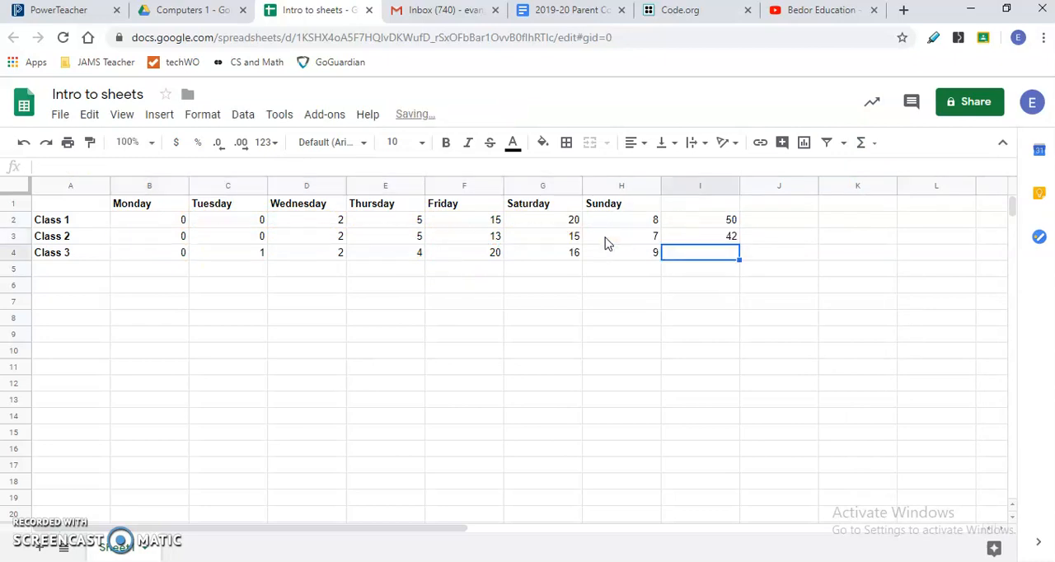
- Total the Class 3 values B4:H4 with a SUM formula in cell I4
left_click_drag(165, 254, 614, 253)
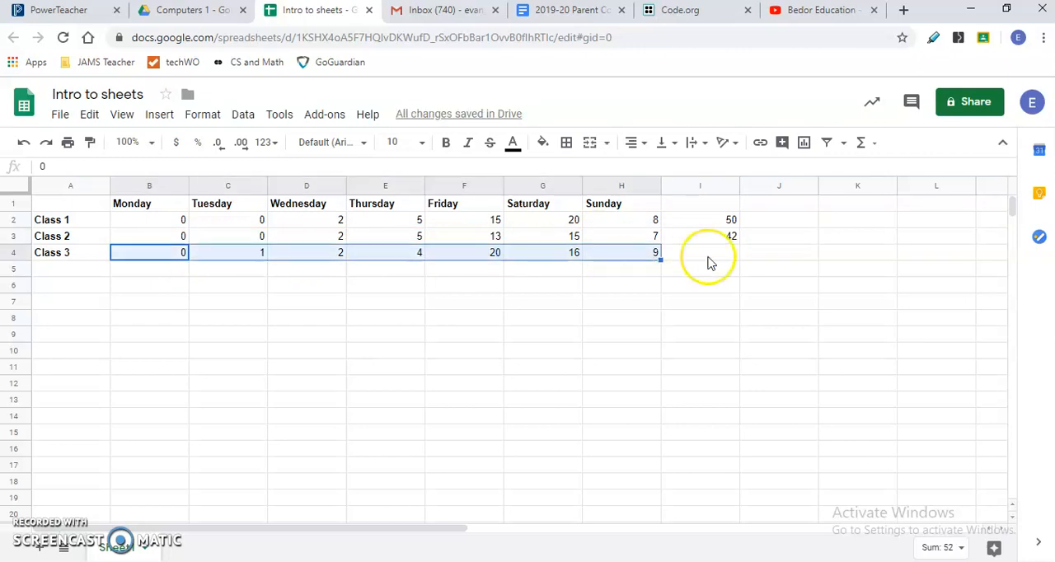
left_click(710, 261)
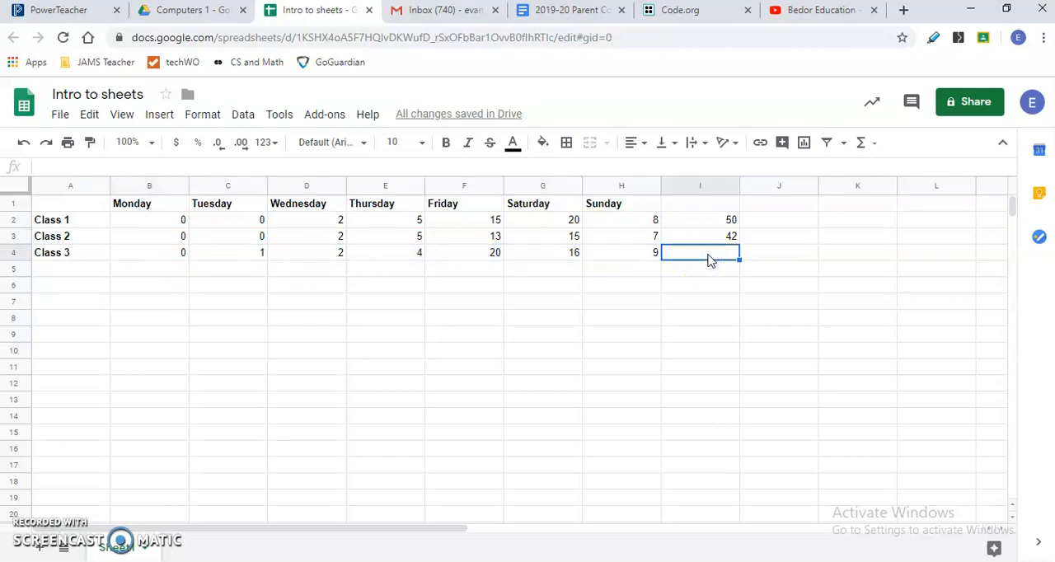
left_click(876, 143)
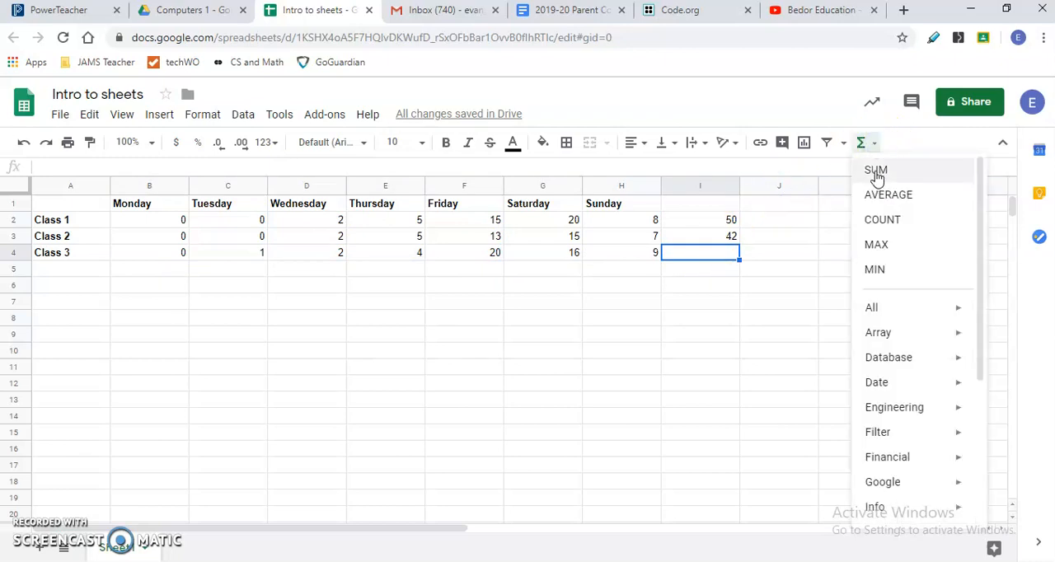
left_click(876, 173)
left_click_drag(183, 259, 606, 257)
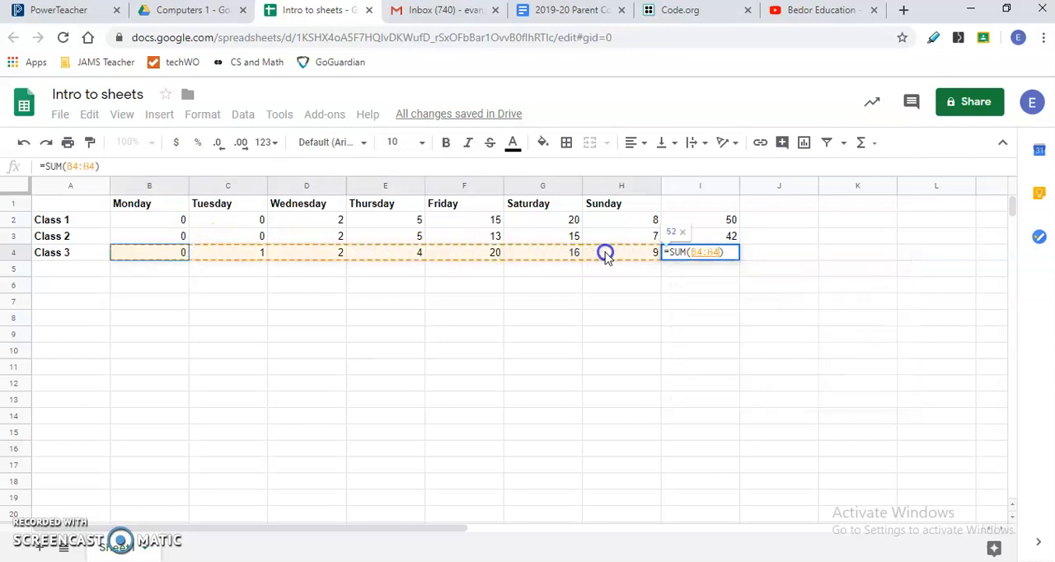
key("Return")
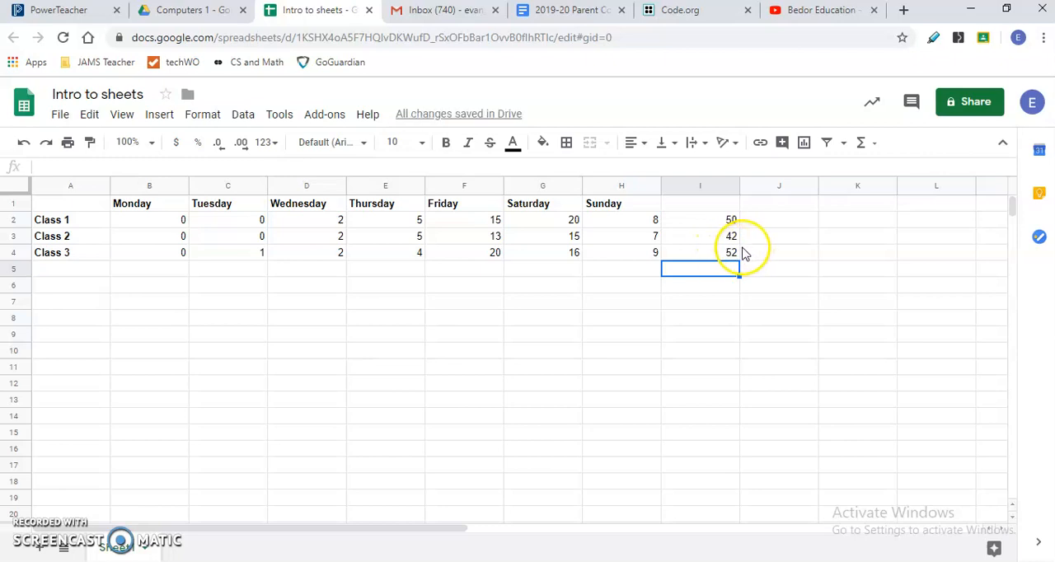
left_click(733, 254)
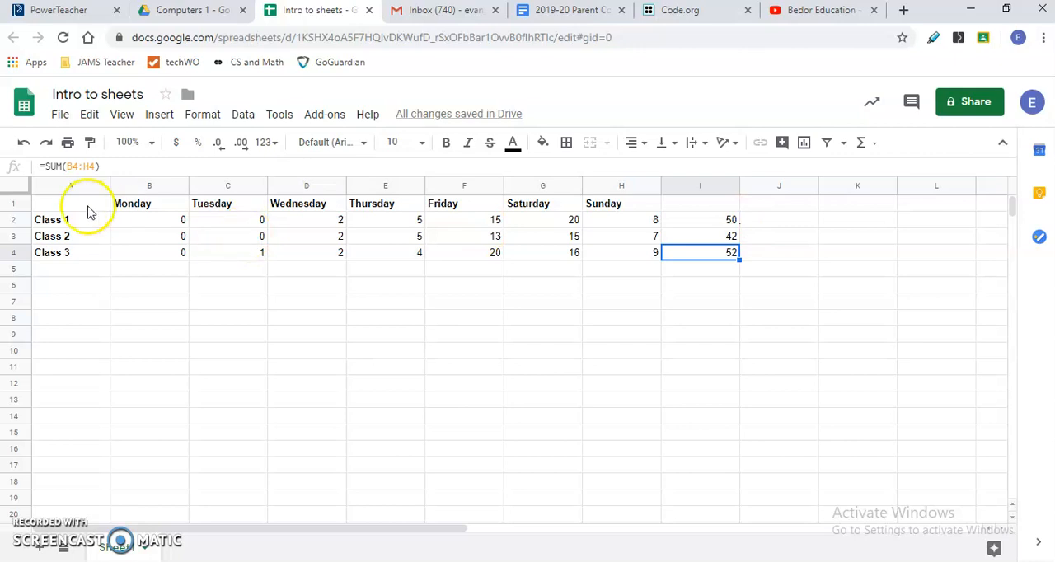
- Insert a chart from the class table A1:H4 without the totals, and dismiss the chart editor introduction
left_click_drag(78, 207, 636, 260)
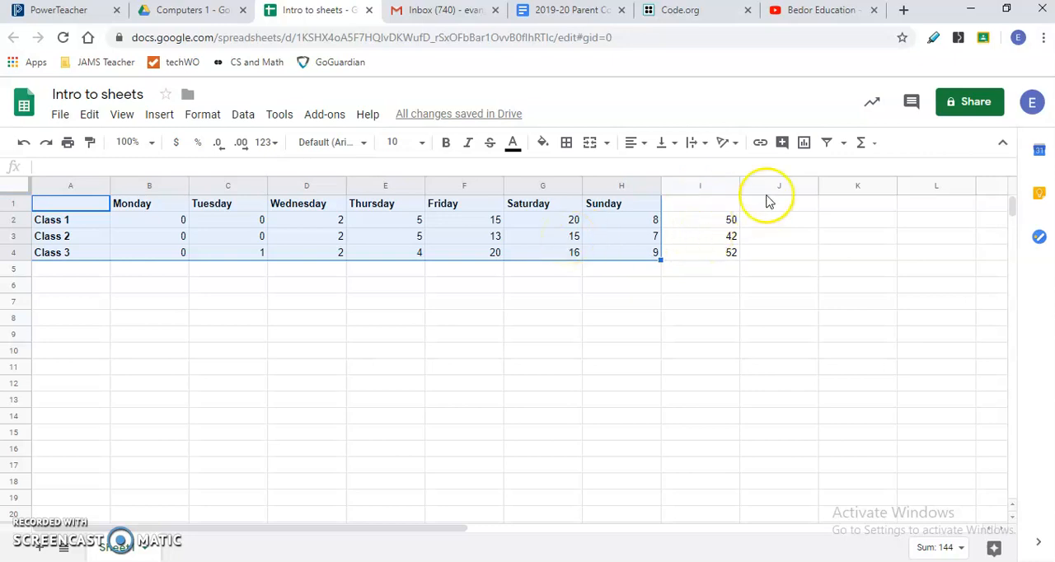
left_click(805, 145)
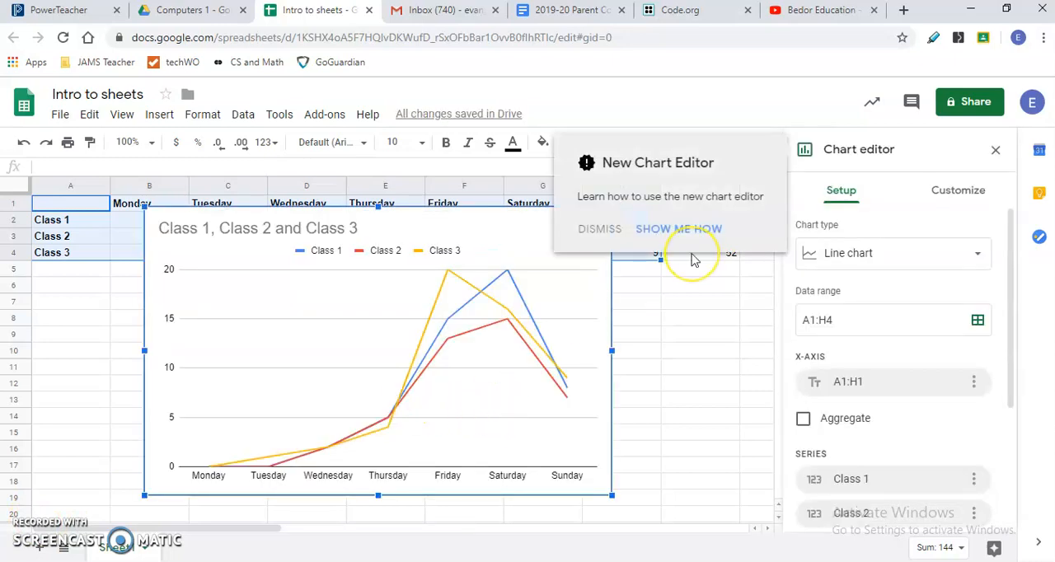
left_click(610, 230)
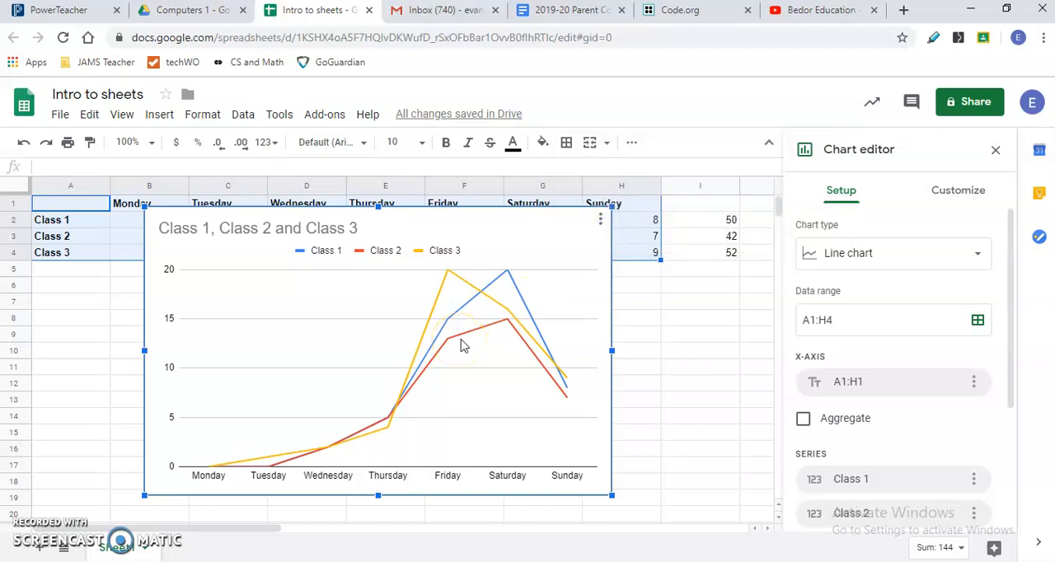
- Change the line chart to a pie chart and inspect the values of its Saturday and Friday slices
left_click(976, 262)
scroll(882, 336, "down", 1)
scroll(886, 338, "down", 5)
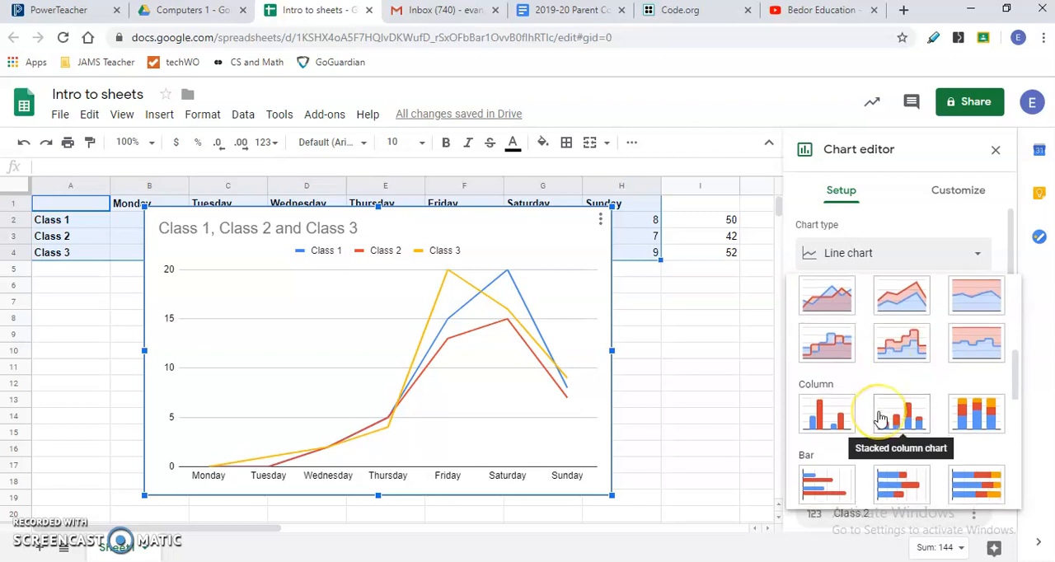
scroll(880, 419, "down", 3)
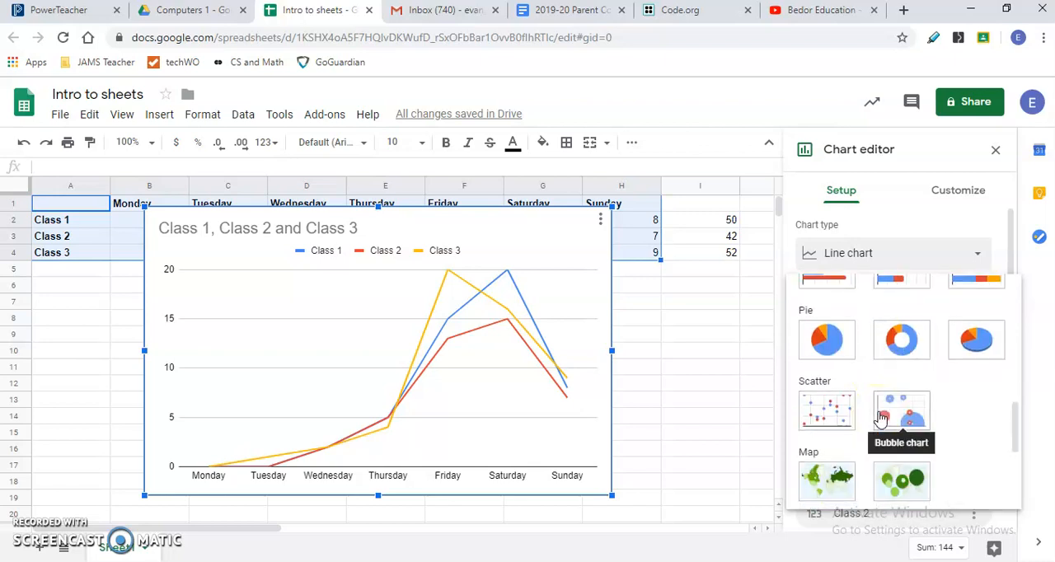
left_click(826, 338)
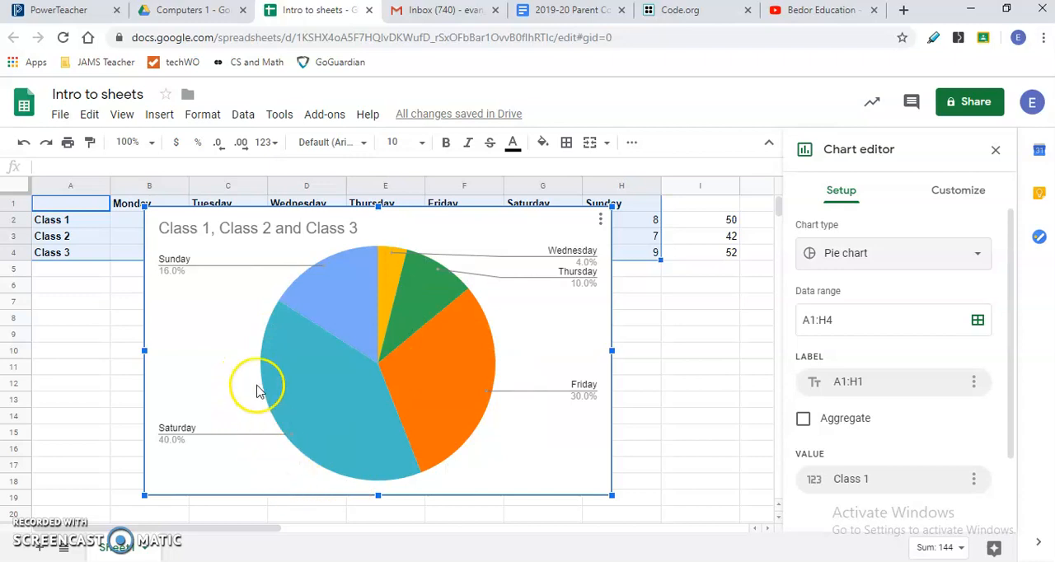
mouse_move(281, 394)
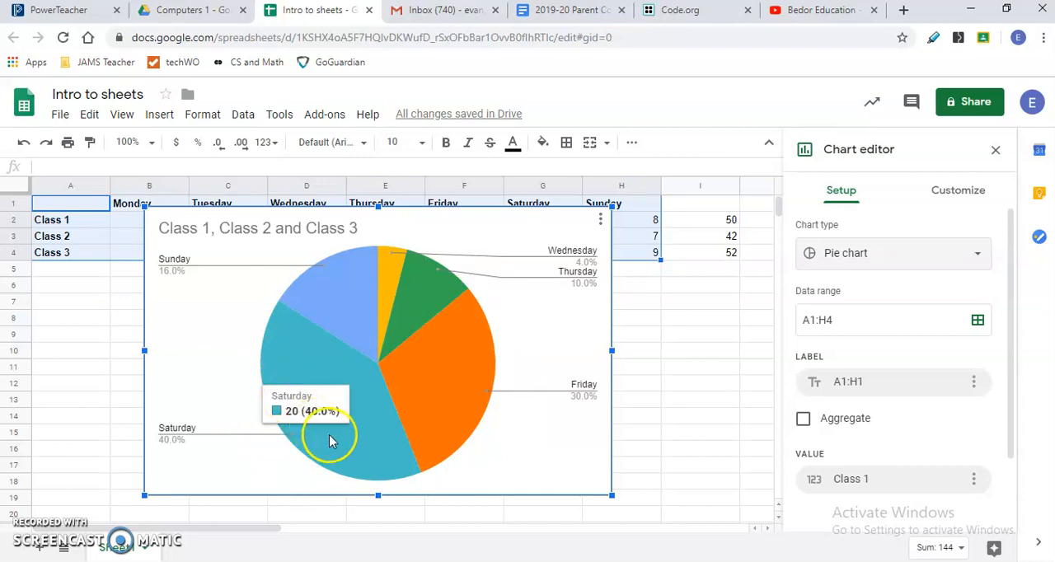
mouse_move(432, 399)
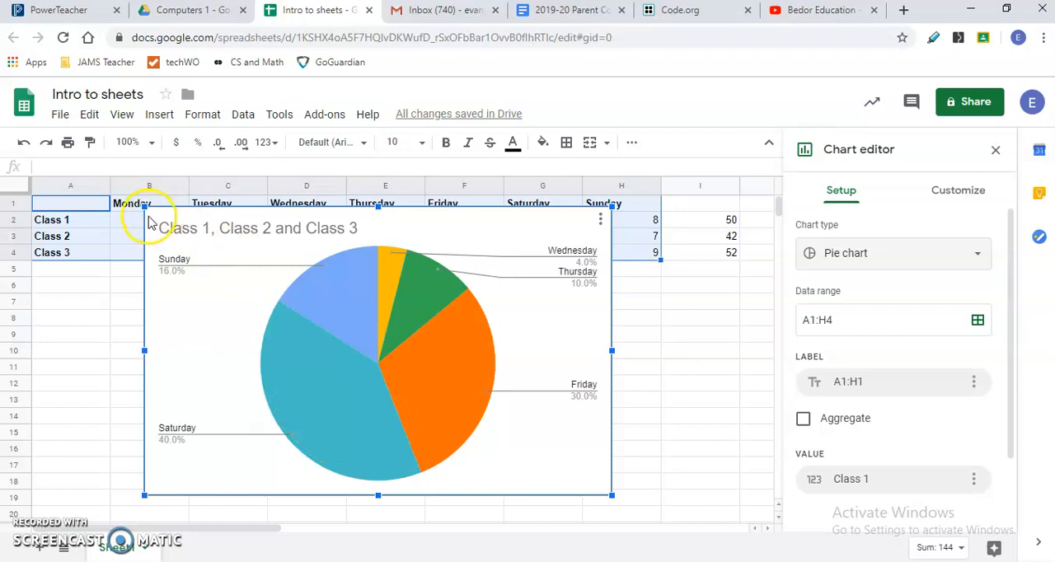
- Shrink the pie chart so it sits below the class table without covering it, then leave chart editing and reselect the chart
left_click_drag(146, 209, 251, 315)
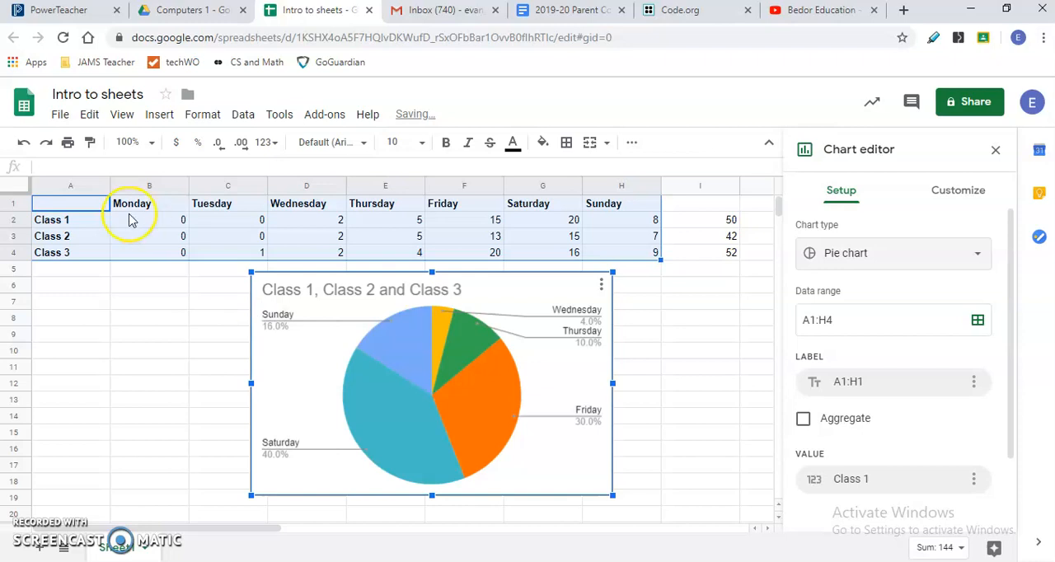
left_click(83, 208)
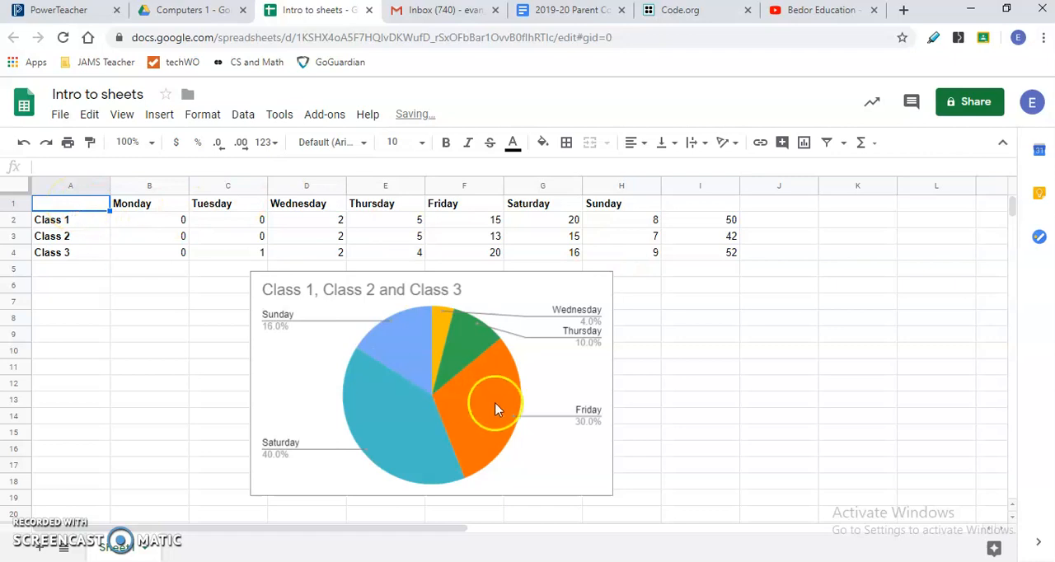
left_click(515, 308)
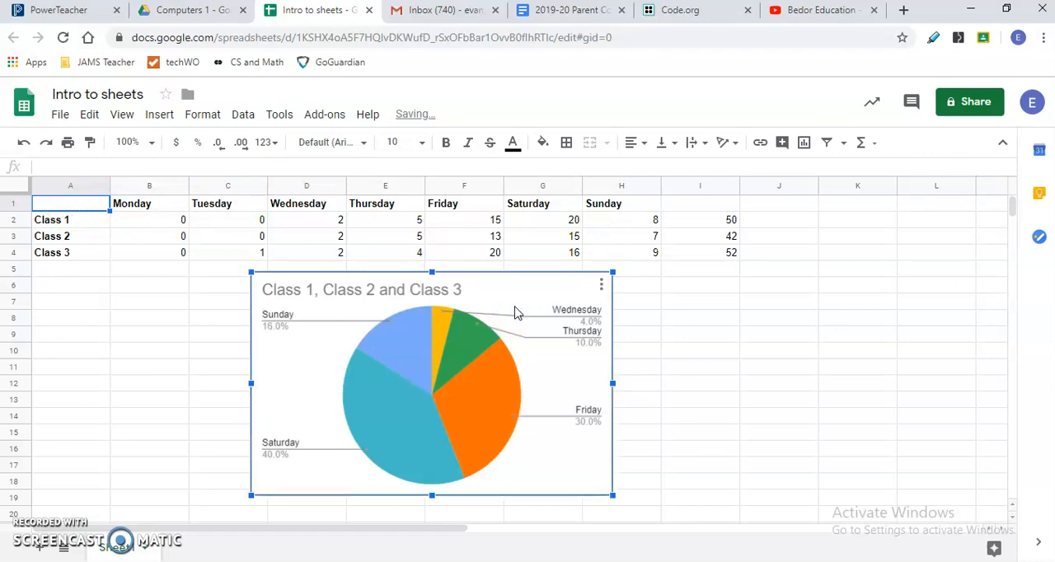